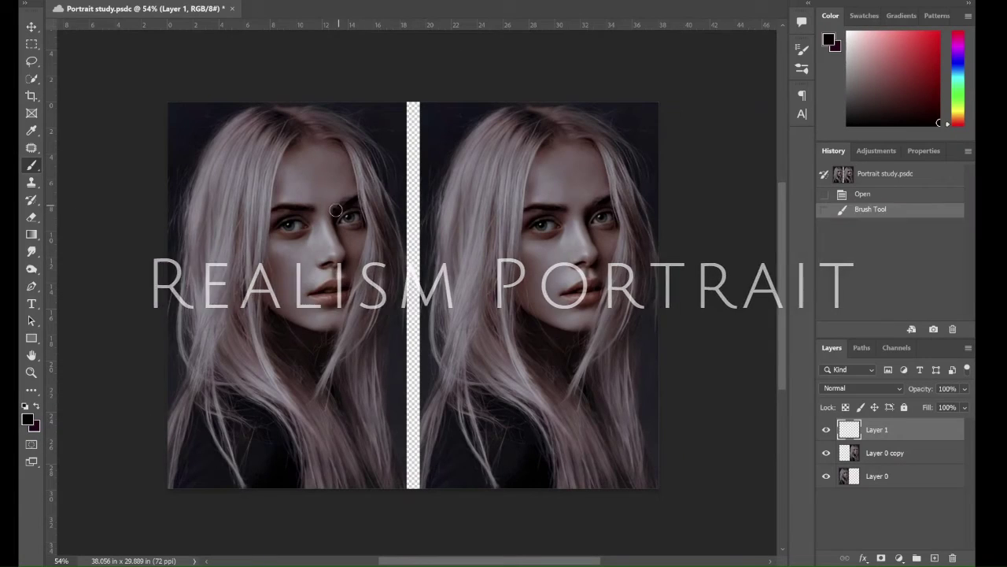
- Paint dark shadows around the left eye, across both brows and under the nose
{"action": "left_click_drag", "start_coordinate": [337, 206], "coordinate": [334, 236]}
{"action": "mouse_move", "coordinate": [334, 209]}
{"action": "left_mouse_down"}
{"action": "mouse_move", "coordinate": [337, 236]}
{"action": "mouse_move", "coordinate": [353, 214]}
{"action": "mouse_move", "coordinate": [343, 220]}
{"action": "left_mouse_up"}
{"action": "left_click_drag", "start_coordinate": [270, 209], "coordinate": [360, 194]}
{"action": "key", "text": "ctrl+z"}
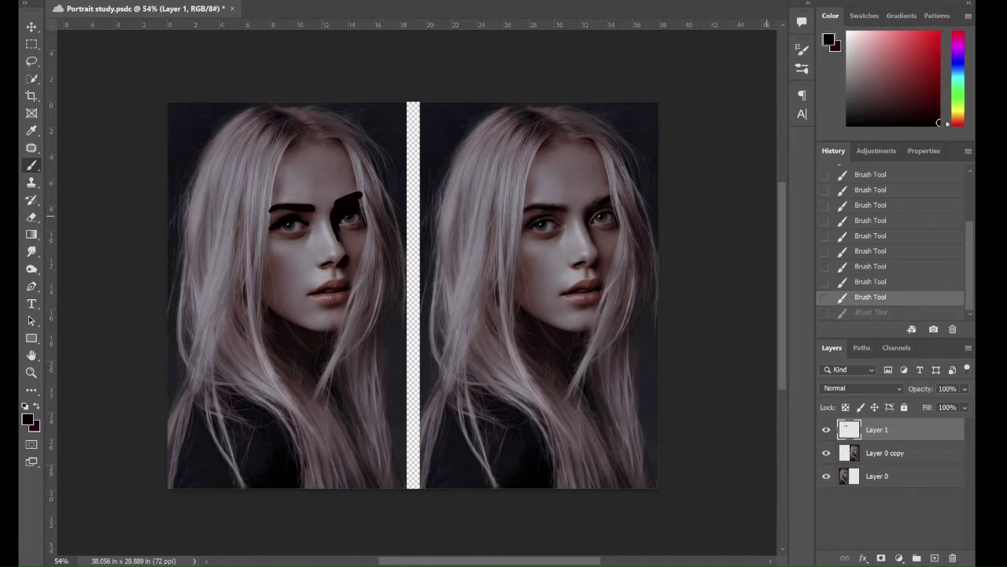
{"action": "mouse_move", "coordinate": [327, 263]}
{"action": "left_mouse_down"}
{"action": "mouse_move", "coordinate": [335, 266]}
{"action": "mouse_move", "coordinate": [322, 294]}
{"action": "left_mouse_up"}
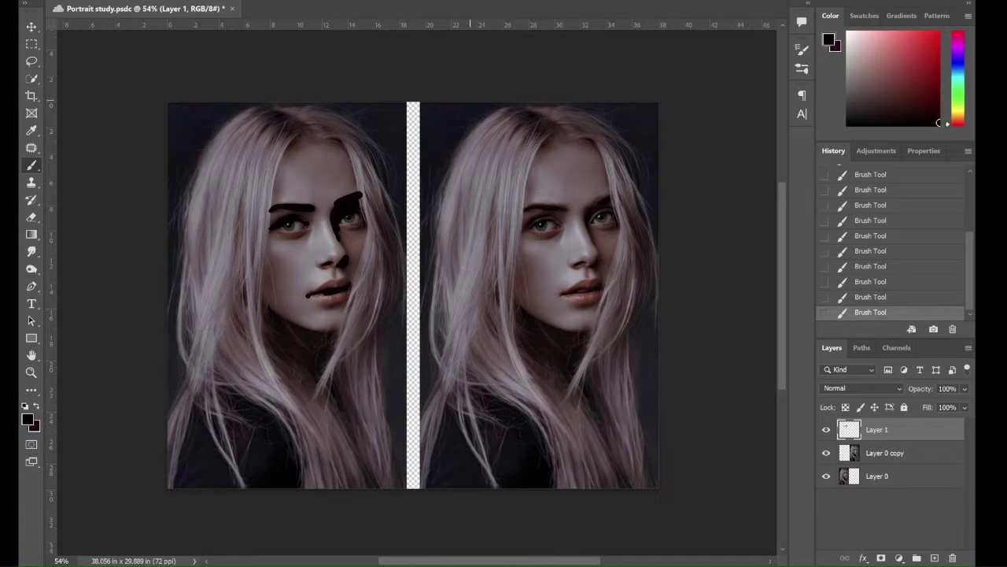
{"action": "key", "text": "ctrl+z"}
{"action": "key", "text": "ctrl+shift+z"}
- Sample the light skin tone and paint pale patches beside the nose and along the chin
{"action": "key", "text": "i"}
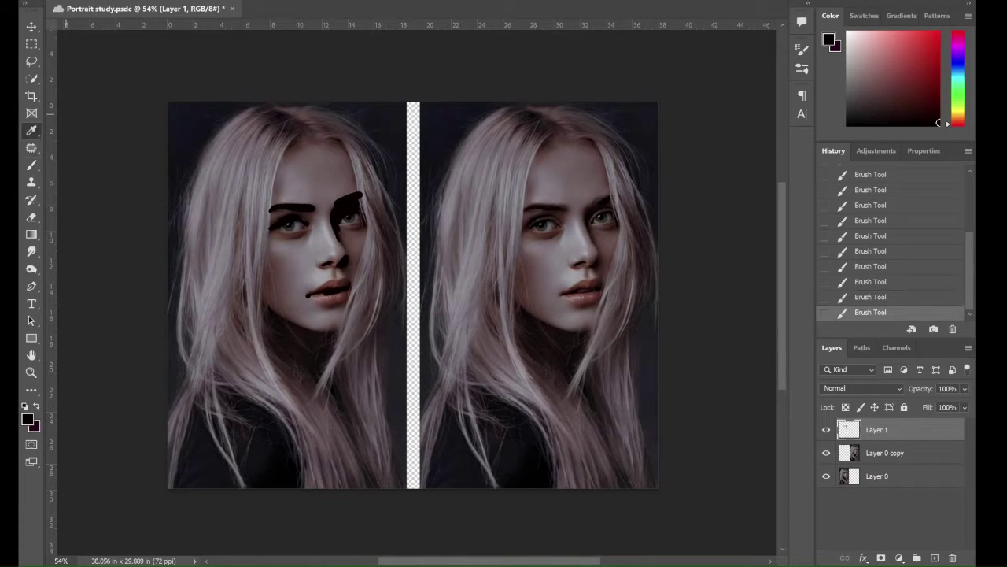
{"action": "left_click", "coordinate": [330, 270]}
{"action": "key", "text": "b"}
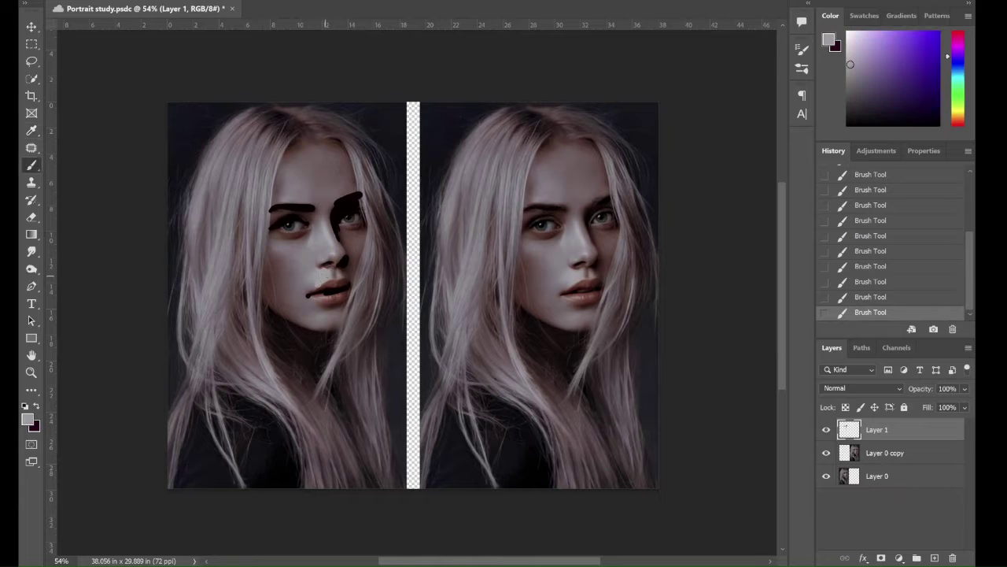
{"action": "key", "text": "ctrl+z"}
{"action": "left_click_drag", "start_coordinate": [322, 271], "coordinate": [340, 272]}
{"action": "left_click_drag", "start_coordinate": [313, 227], "coordinate": [311, 242]}
{"action": "mouse_move", "coordinate": [324, 315]}
{"action": "left_mouse_down"}
{"action": "mouse_move", "coordinate": [317, 323]}
{"action": "mouse_move", "coordinate": [342, 313]}
{"action": "left_mouse_up"}
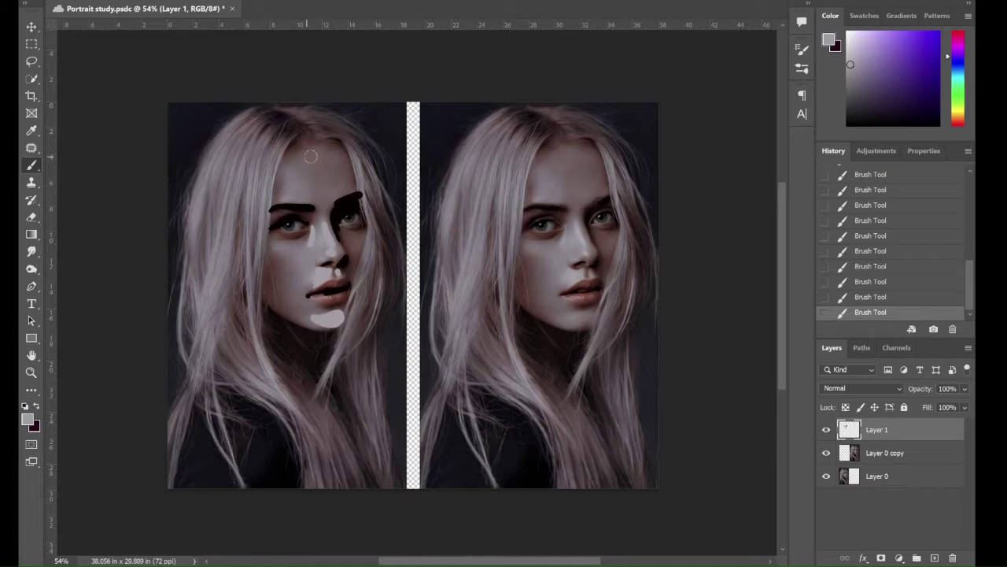
- Add pale patches on the forehead and under the left eye, undoing a nose-bridge stroke
{"action": "mouse_move", "coordinate": [285, 197]}
{"action": "left_mouse_down"}
{"action": "mouse_move", "coordinate": [317, 151]}
{"action": "mouse_move", "coordinate": [291, 197]}
{"action": "mouse_move", "coordinate": [312, 160]}
{"action": "left_mouse_up"}
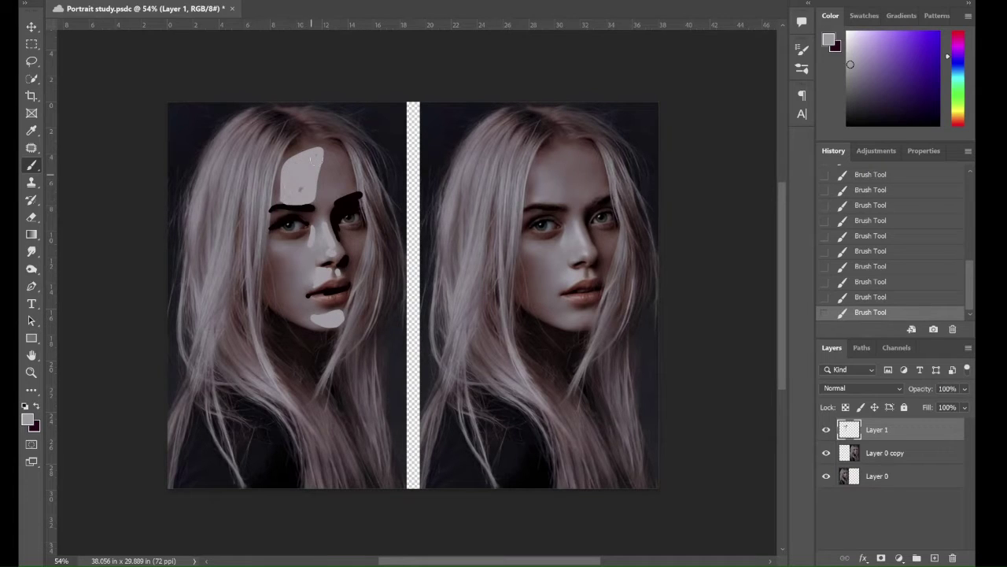
{"action": "left_click_drag", "start_coordinate": [279, 250], "coordinate": [274, 242]}
{"action": "left_click_drag", "start_coordinate": [308, 290], "coordinate": [323, 214]}
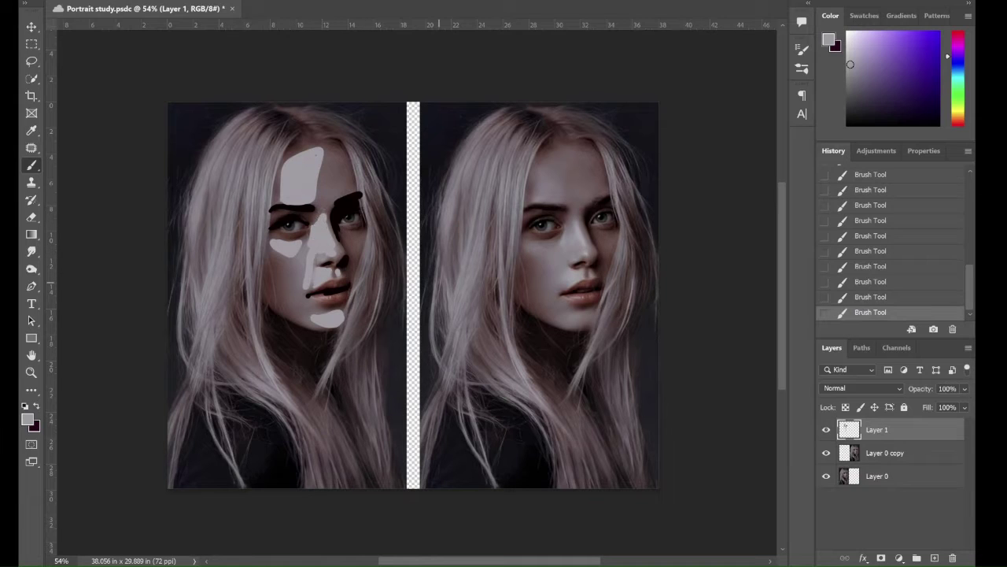
{"action": "key", "text": "ctrl+z"}
- Paint a darker reddish skin tone across the forehead and from brow down beside the nose
{"action": "left_click", "coordinate": [321, 193], "text": "alt"}
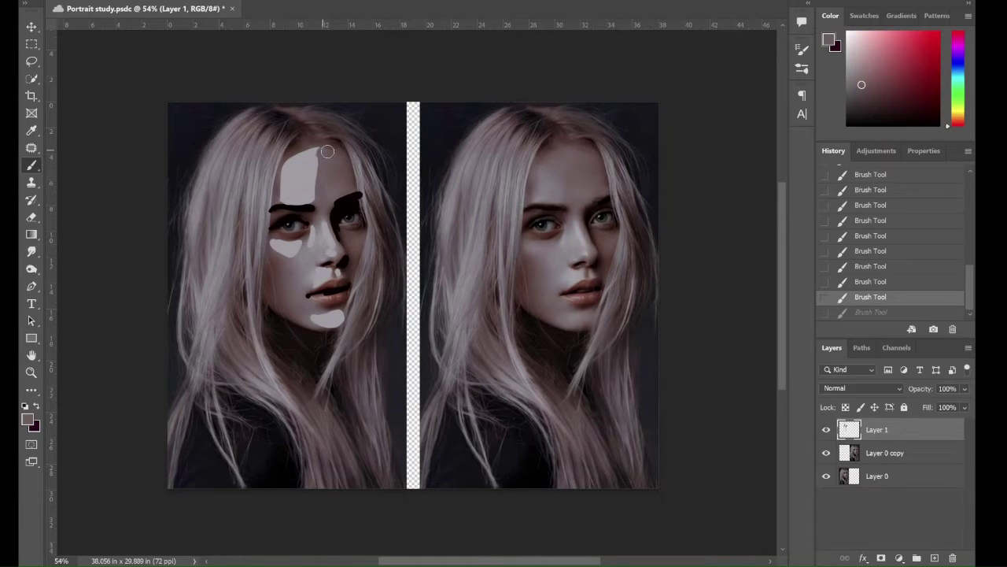
{"action": "left_click_drag", "start_coordinate": [343, 149], "coordinate": [293, 152]}
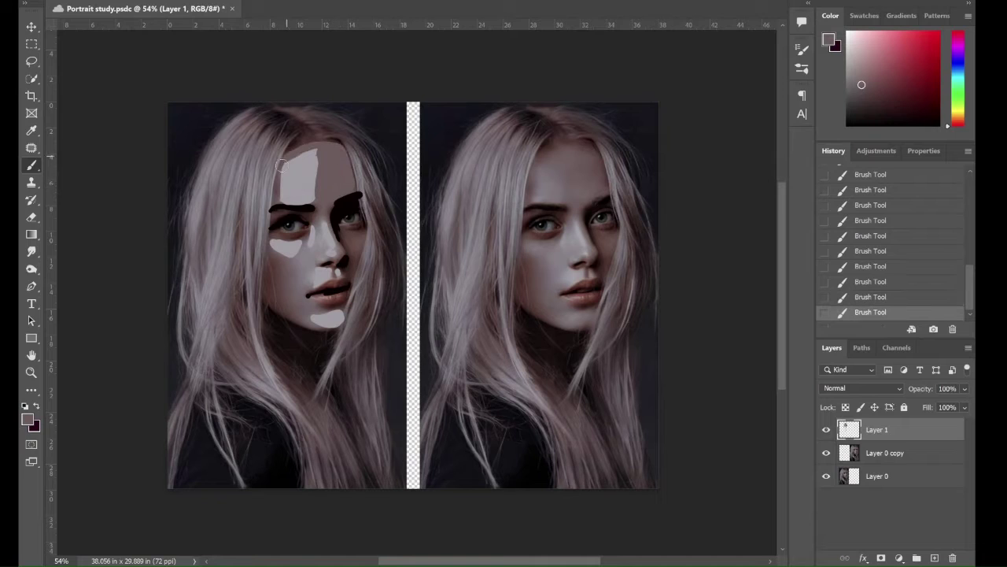
{"action": "left_click_drag", "start_coordinate": [329, 209], "coordinate": [338, 245]}
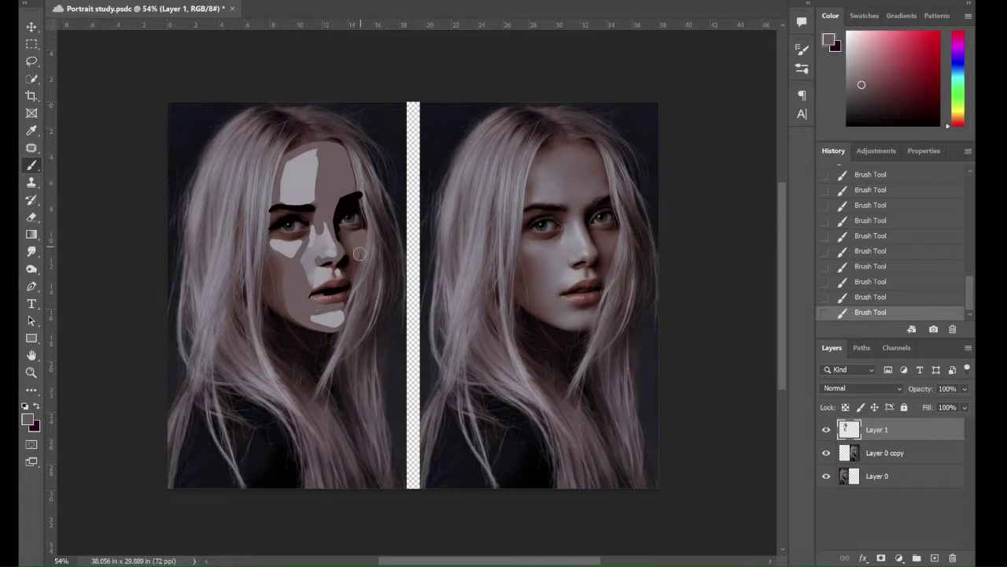
- Add reddish-brown shading on the left cheek and under the left eye
{"action": "left_click", "coordinate": [272, 264], "text": "alt"}
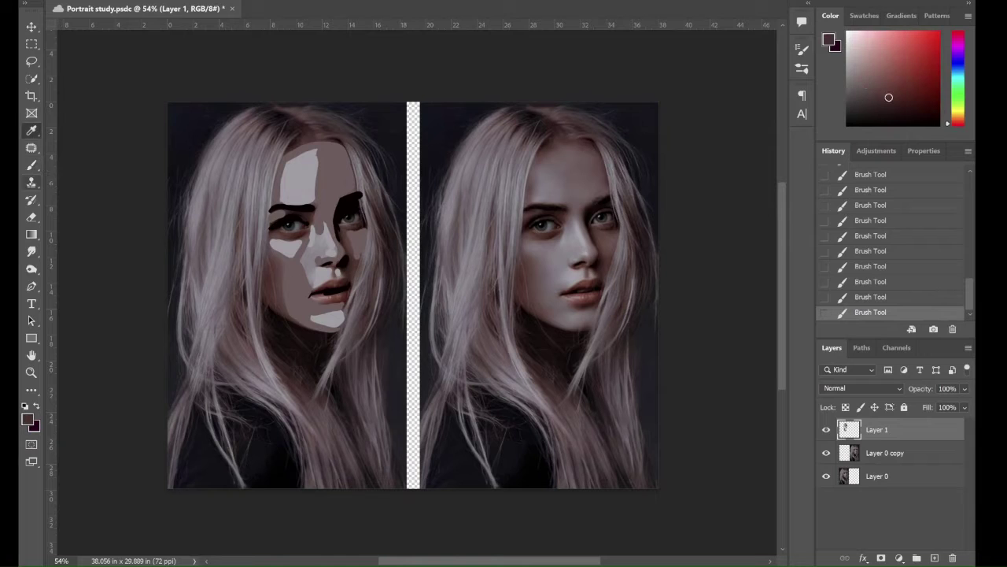
{"action": "left_click_drag", "start_coordinate": [270, 260], "coordinate": [279, 282]}
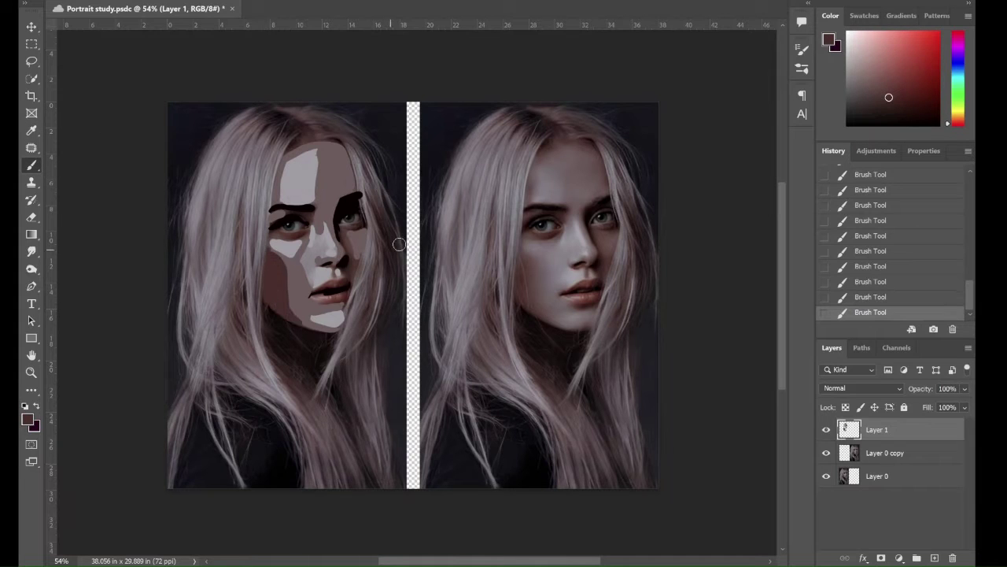
{"action": "left_click_drag", "start_coordinate": [306, 234], "coordinate": [273, 233]}
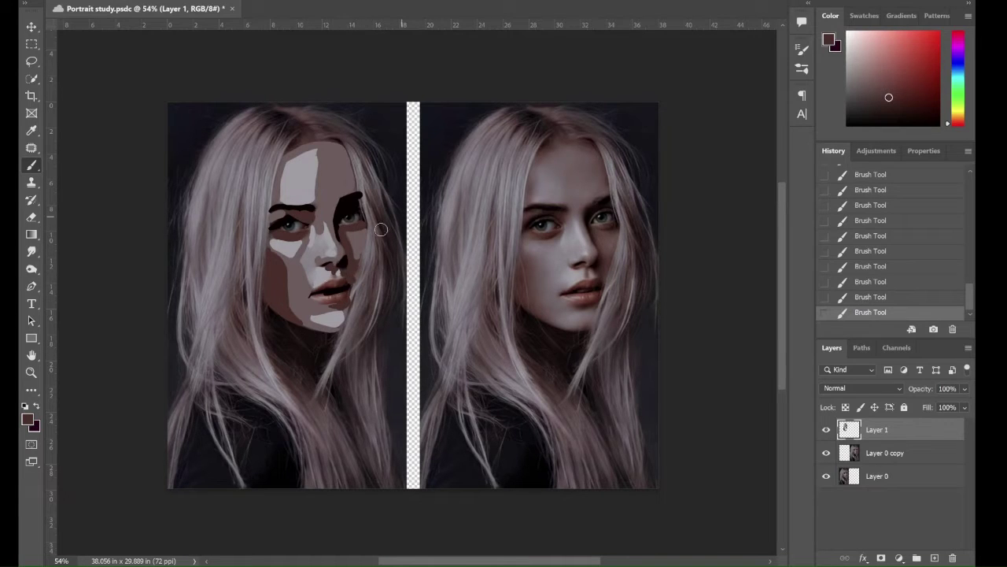
- Fill the eyes with a flat light grey sampled from the face
{"action": "left_click", "coordinate": [317, 260], "text": "alt"}
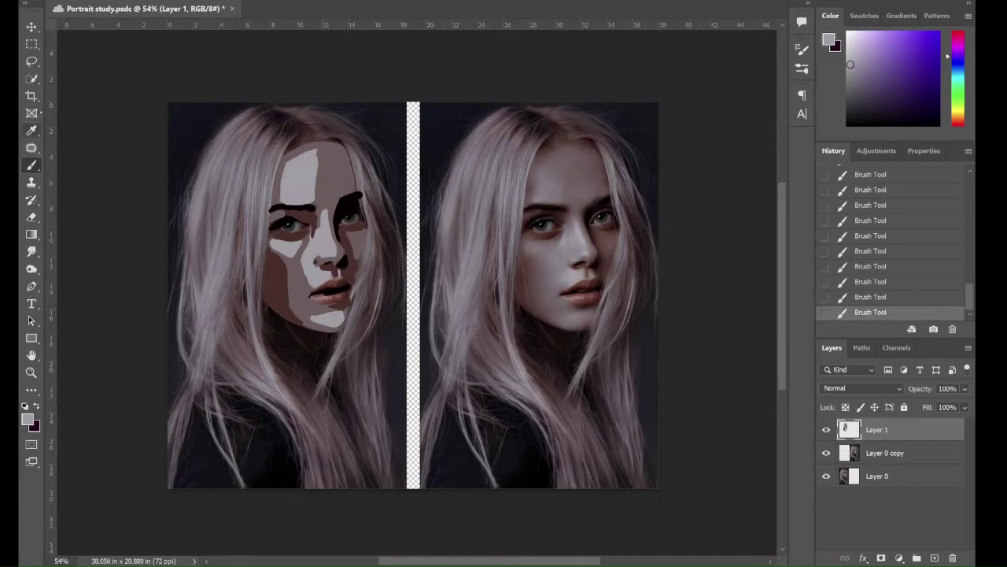
{"action": "left_click", "coordinate": [294, 226], "text": "alt"}
{"action": "key", "text": "ctrl+z"}
{"action": "left_click", "coordinate": [297, 226], "text": "alt"}
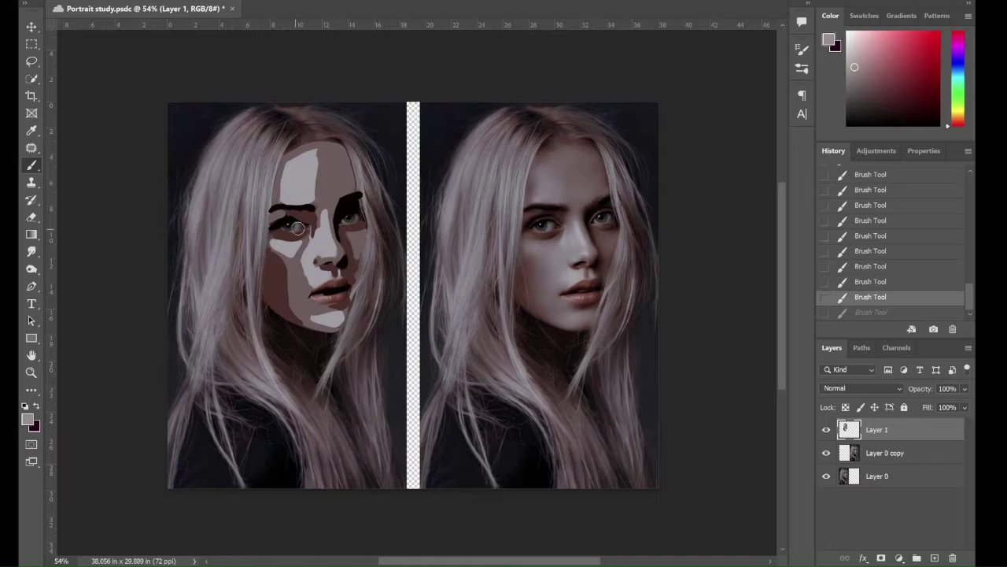
{"action": "left_click", "coordinate": [297, 225], "text": "alt"}
{"action": "left_click_drag", "start_coordinate": [292, 228], "coordinate": [285, 230]}
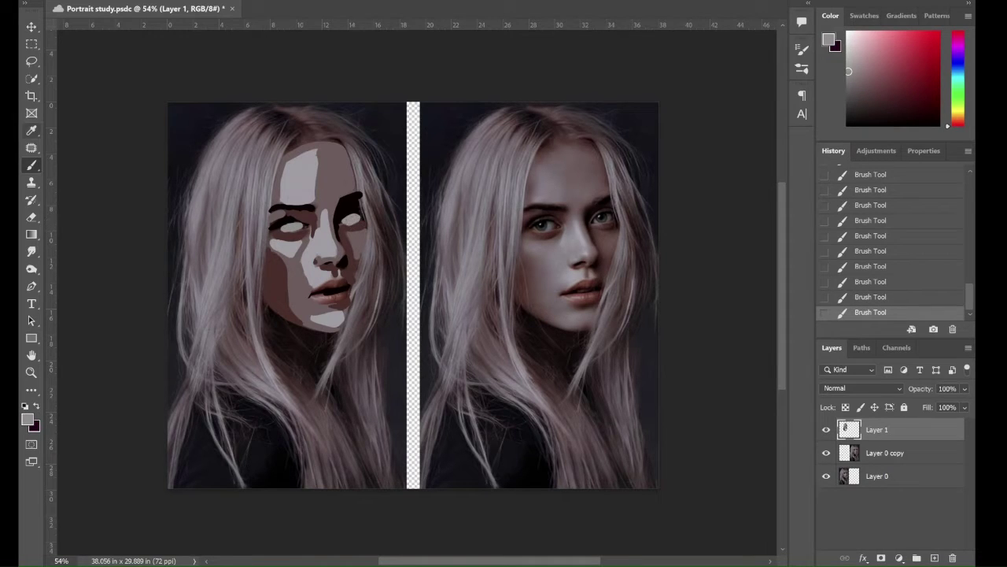
- Repaint the lips in a lighter brownish-pink skin tone
{"action": "left_click", "coordinate": [322, 287], "text": "alt"}
{"action": "left_click_drag", "start_coordinate": [327, 287], "coordinate": [330, 301]}
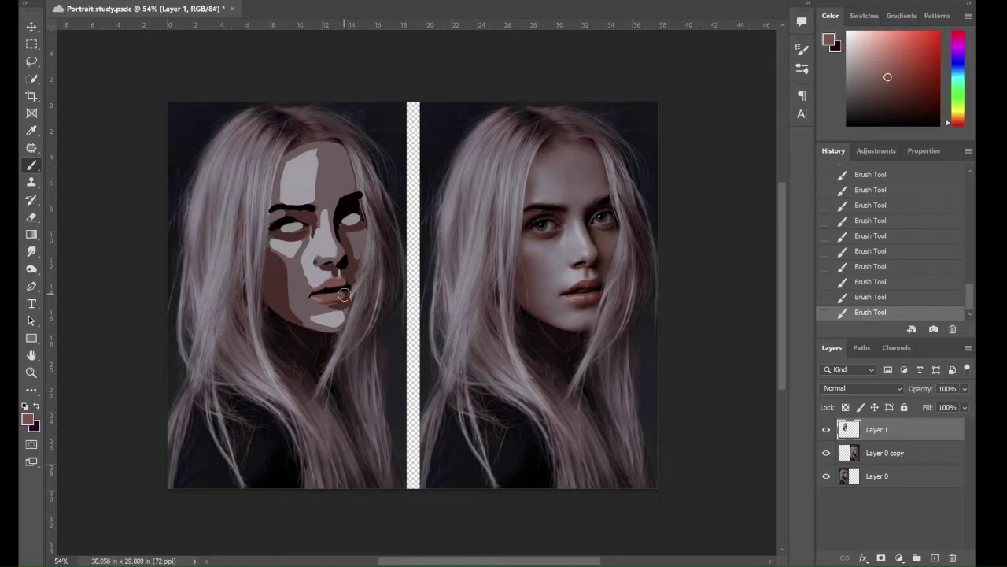
{"action": "left_click", "coordinate": [277, 144], "text": "alt"}
- On a new layer, paint long hair strands over the head, both sides of the face and down the neck
{"action": "key", "text": "ctrl+shift+alt+n"}
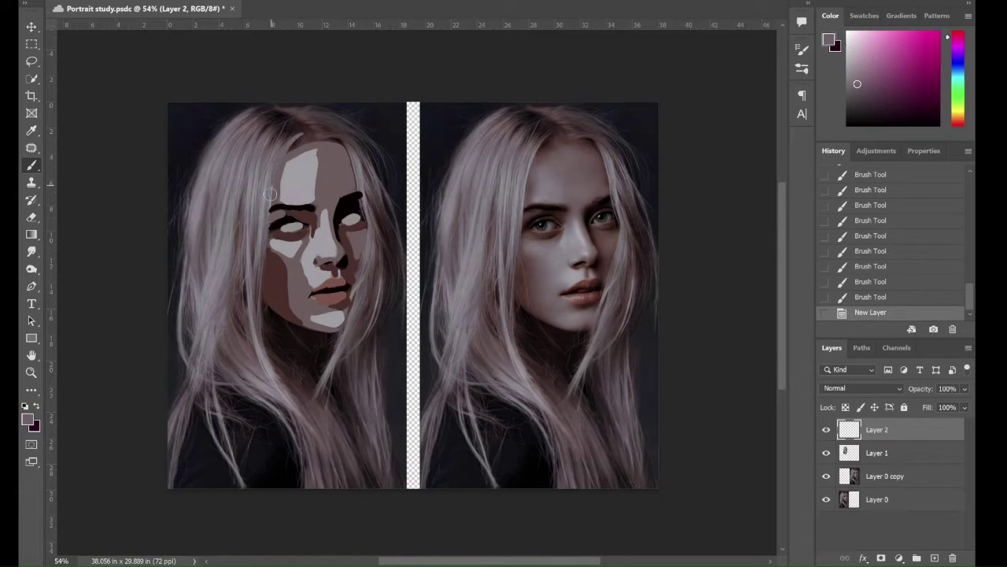
{"action": "left_click", "coordinate": [299, 141]}
{"action": "mouse_move", "coordinate": [313, 139]}
{"action": "left_mouse_down"}
{"action": "mouse_move", "coordinate": [355, 162]}
{"action": "mouse_move", "coordinate": [366, 299]}
{"action": "left_mouse_up"}
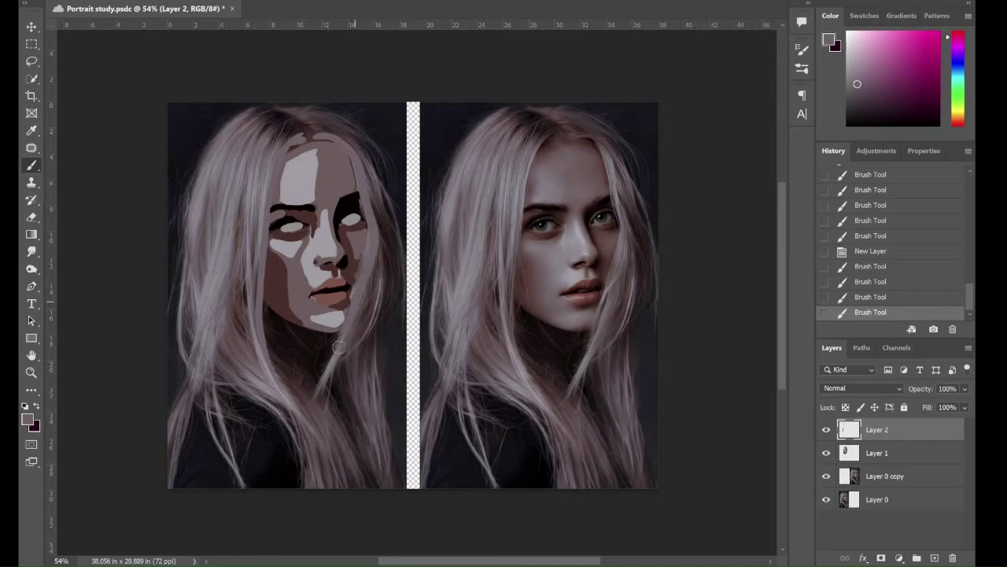
{"action": "left_click_drag", "start_coordinate": [363, 260], "coordinate": [331, 402]}
{"action": "left_click_drag", "start_coordinate": [386, 276], "coordinate": [373, 198]}
{"action": "mouse_move", "coordinate": [321, 143]}
{"action": "left_mouse_down"}
{"action": "mouse_move", "coordinate": [306, 128]}
{"action": "mouse_move", "coordinate": [230, 109]}
{"action": "mouse_move", "coordinate": [378, 162]}
{"action": "mouse_move", "coordinate": [380, 437]}
{"action": "left_mouse_up"}
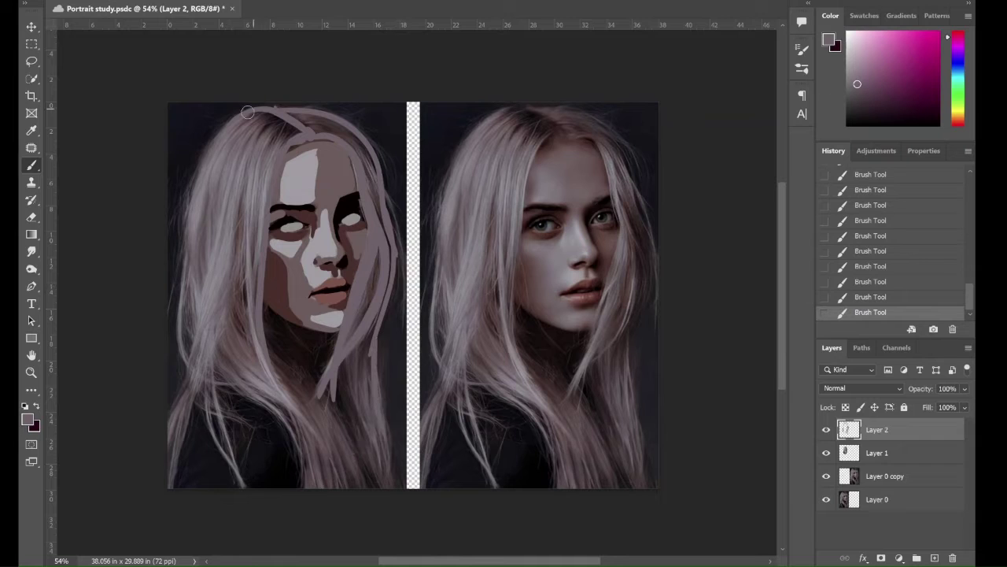
{"action": "left_click_drag", "start_coordinate": [220, 132], "coordinate": [181, 429]}
{"action": "left_click_drag", "start_coordinate": [204, 366], "coordinate": [303, 457]}
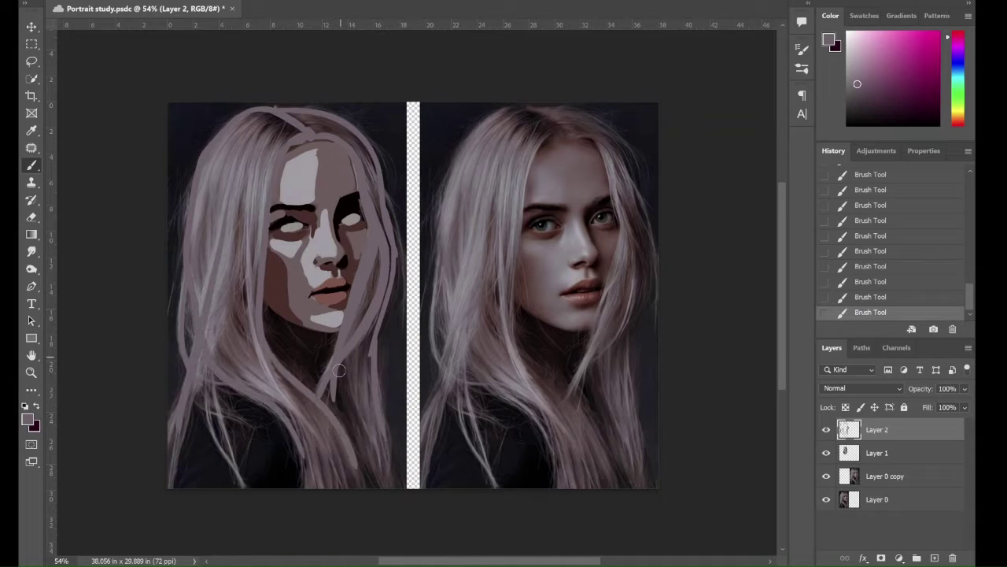
{"action": "left_click_drag", "start_coordinate": [339, 359], "coordinate": [369, 484]}
{"action": "left_click_drag", "start_coordinate": [203, 364], "coordinate": [211, 412]}
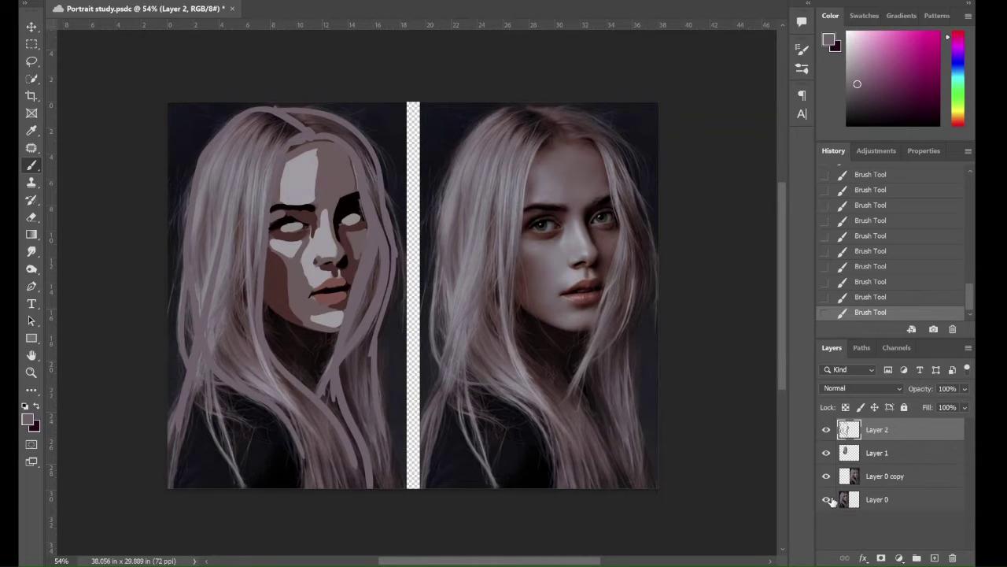
- Hide photo Layer 0 and fill a new Layer 3 above it with light beige
{"action": "left_click", "coordinate": [826, 499]}
{"action": "left_click", "coordinate": [909, 452]}
{"action": "left_click", "coordinate": [934, 503]}
{"action": "left_click", "coordinate": [935, 558]}
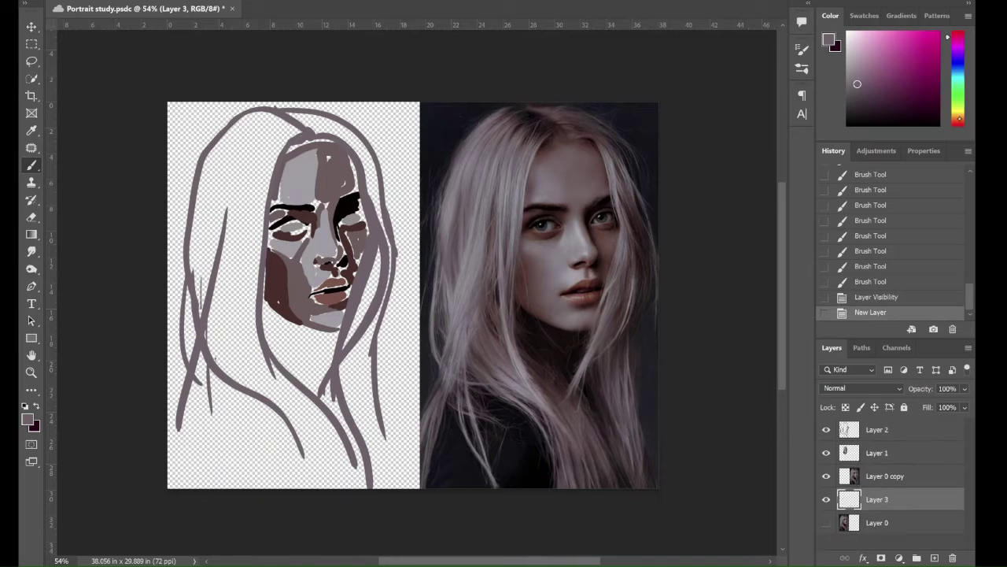
{"action": "left_click", "coordinate": [866, 65]}
{"action": "key", "text": "g"}
{"action": "left_click", "coordinate": [236, 441]}
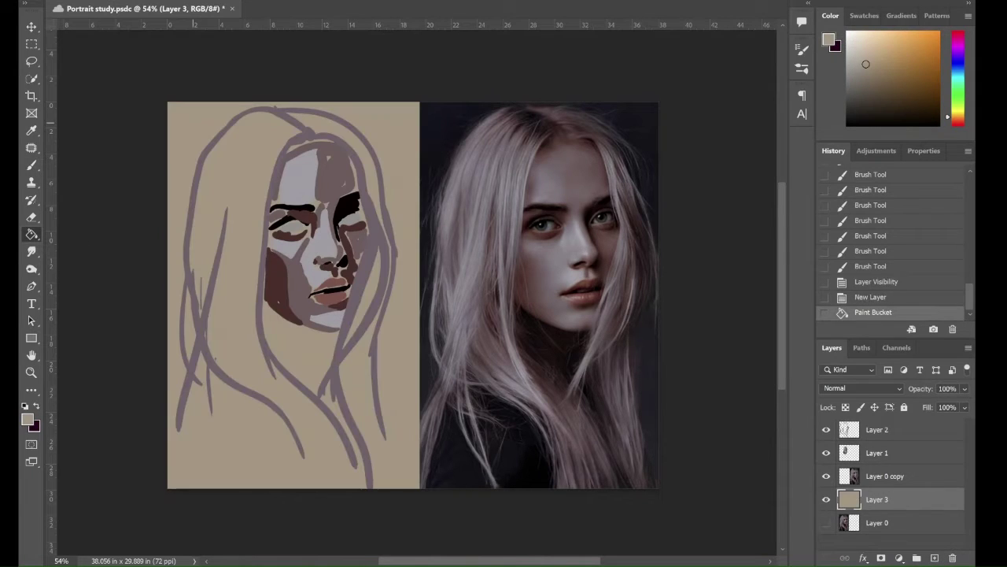
- Back on Layer 1, add short light strokes on the forehead
{"action": "left_click", "coordinate": [876, 452]}
{"action": "key", "text": "b"}
{"action": "mouse_move", "coordinate": [315, 193]}
{"action": "left_mouse_down"}
{"action": "mouse_move", "coordinate": [318, 156]}
{"action": "mouse_move", "coordinate": [287, 156]}
{"action": "mouse_move", "coordinate": [315, 146]}
{"action": "mouse_move", "coordinate": [289, 155]}
{"action": "left_mouse_up"}
{"action": "mouse_move", "coordinate": [303, 193]}
{"action": "left_mouse_down"}
{"action": "mouse_move", "coordinate": [315, 148]}
{"action": "mouse_move", "coordinate": [324, 151]}
{"action": "left_mouse_up"}
- Paint the forehead in a photo-sampled tone, cover the dark cheek edge with beige, add a hair stroke
{"action": "left_click", "coordinate": [573, 169], "text": "alt"}
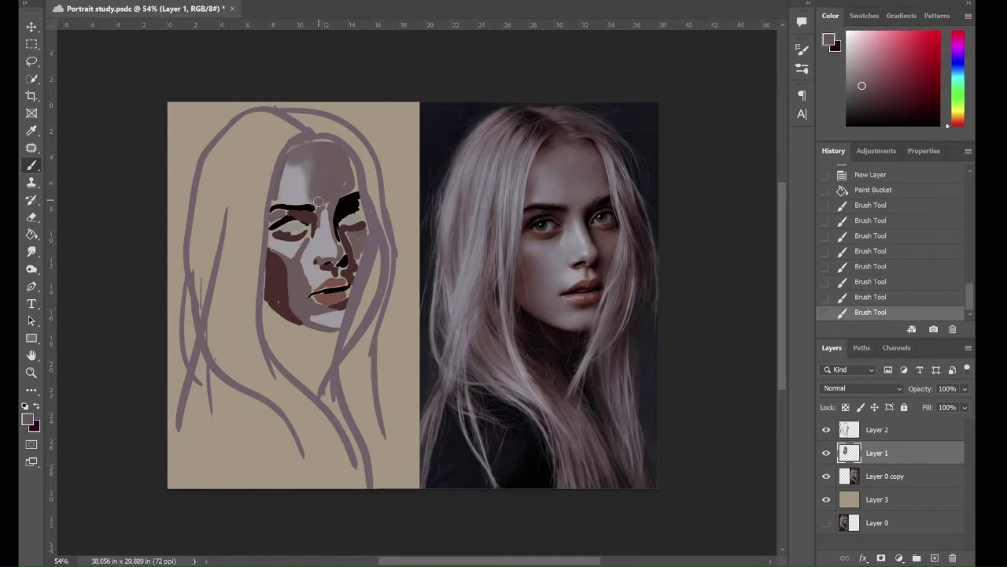
{"action": "left_click_drag", "start_coordinate": [315, 208], "coordinate": [323, 195]}
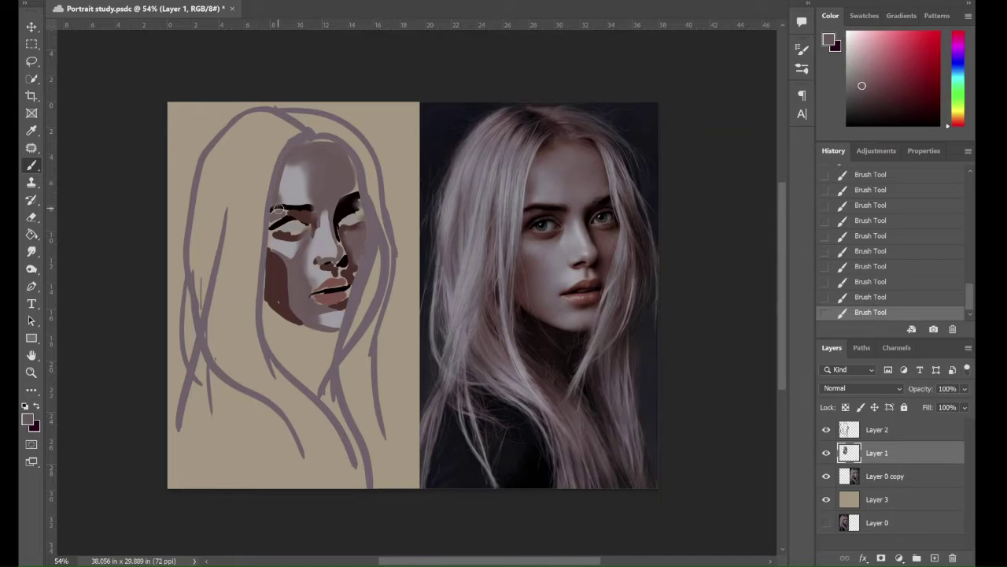
{"action": "left_click_drag", "start_coordinate": [270, 236], "coordinate": [267, 292]}
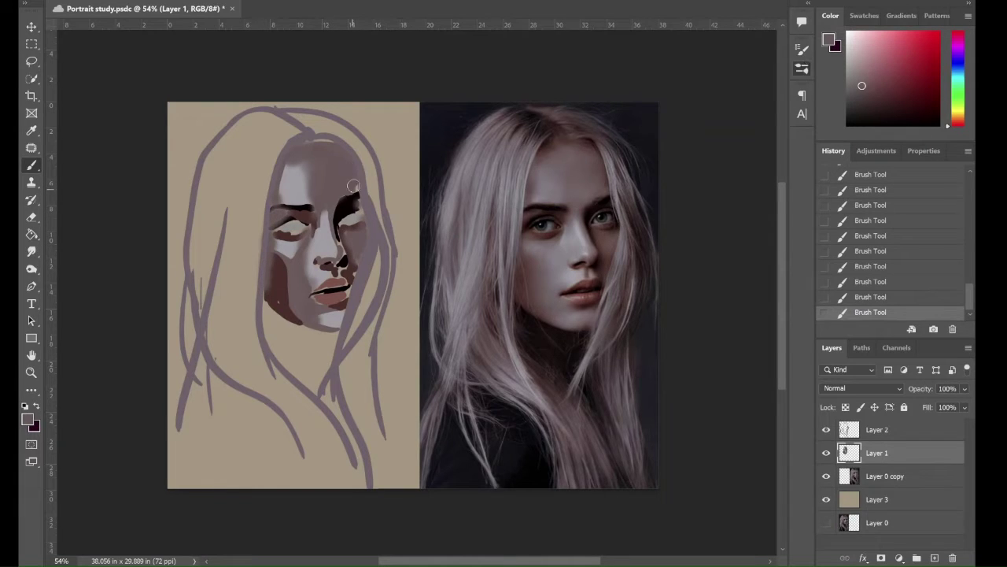
{"action": "left_click_drag", "start_coordinate": [363, 249], "coordinate": [360, 261]}
- Deepen maroon shadows on jaw and cheek, reshape the right eye socket, fill the lower lip, and save
{"action": "left_click", "coordinate": [274, 288], "text": "alt"}
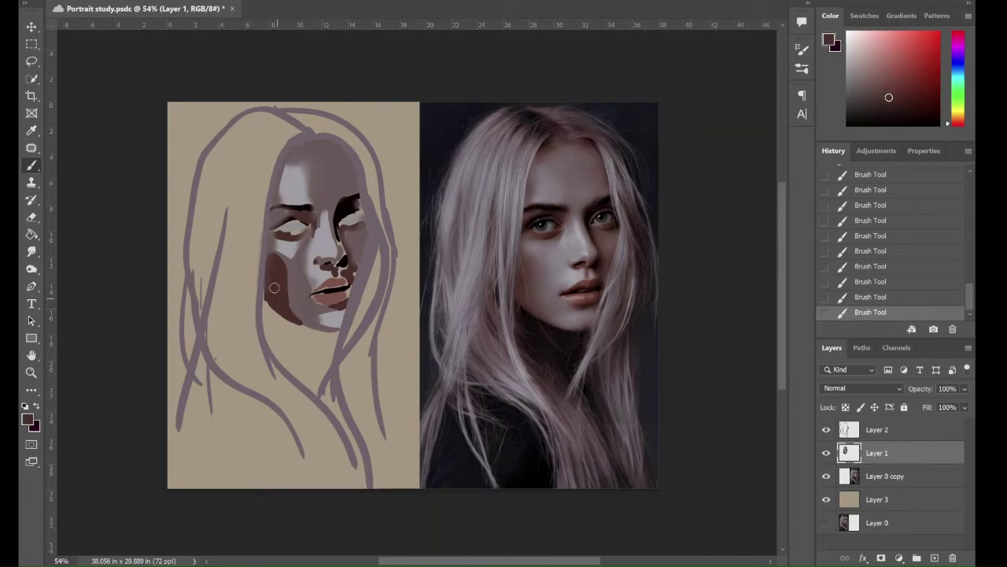
{"action": "left_click_drag", "start_coordinate": [267, 305], "coordinate": [295, 317]}
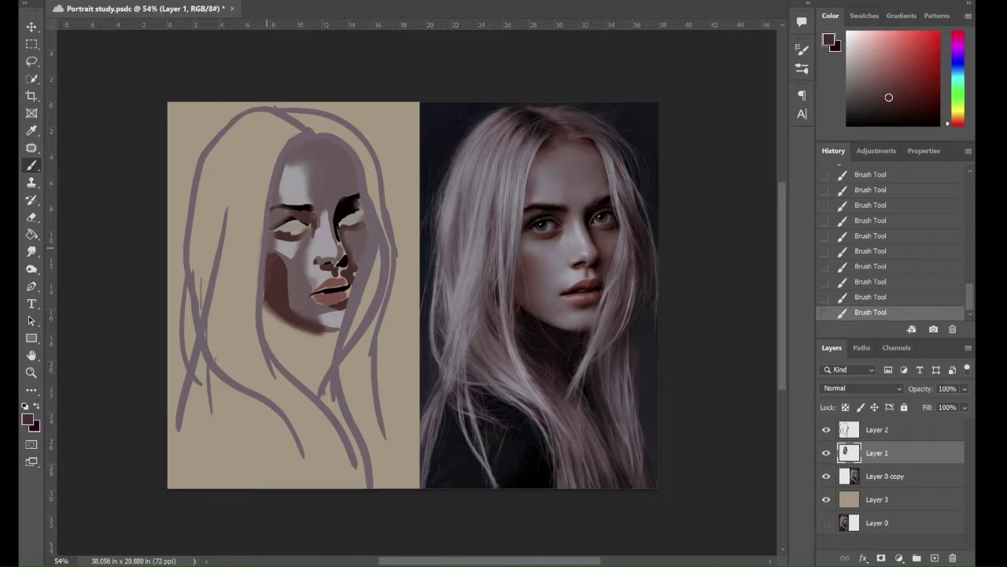
{"action": "left_click_drag", "start_coordinate": [272, 257], "coordinate": [272, 237]}
{"action": "scroll", "coordinate": [313, 251], "scroll_direction": "up", "scroll_amount": 2}
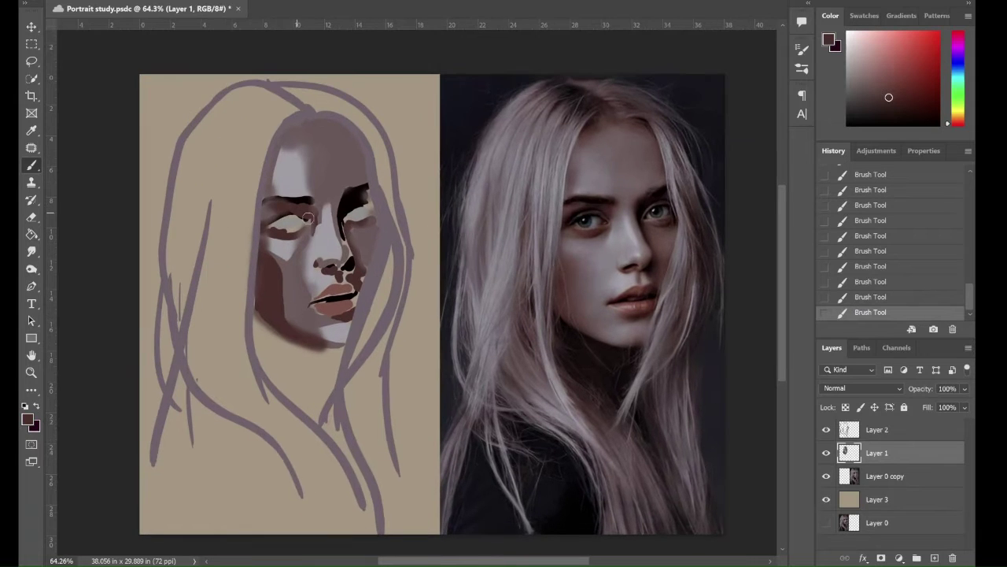
{"action": "mouse_move", "coordinate": [370, 197]}
{"action": "left_mouse_down"}
{"action": "mouse_move", "coordinate": [377, 224]}
{"action": "mouse_move", "coordinate": [354, 197]}
{"action": "left_mouse_up"}
{"action": "mouse_move", "coordinate": [348, 234]}
{"action": "left_mouse_down"}
{"action": "mouse_move", "coordinate": [352, 274]}
{"action": "mouse_move", "coordinate": [379, 269]}
{"action": "left_mouse_up"}
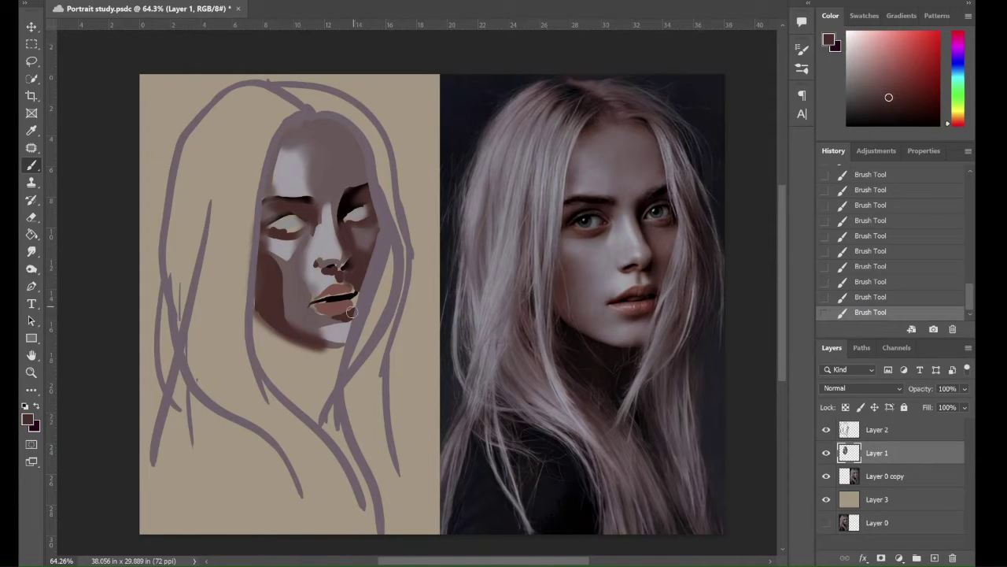
{"action": "mouse_move", "coordinate": [351, 312]}
{"action": "left_mouse_down"}
{"action": "mouse_move", "coordinate": [313, 313]}
{"action": "mouse_move", "coordinate": [351, 313]}
{"action": "left_mouse_up"}
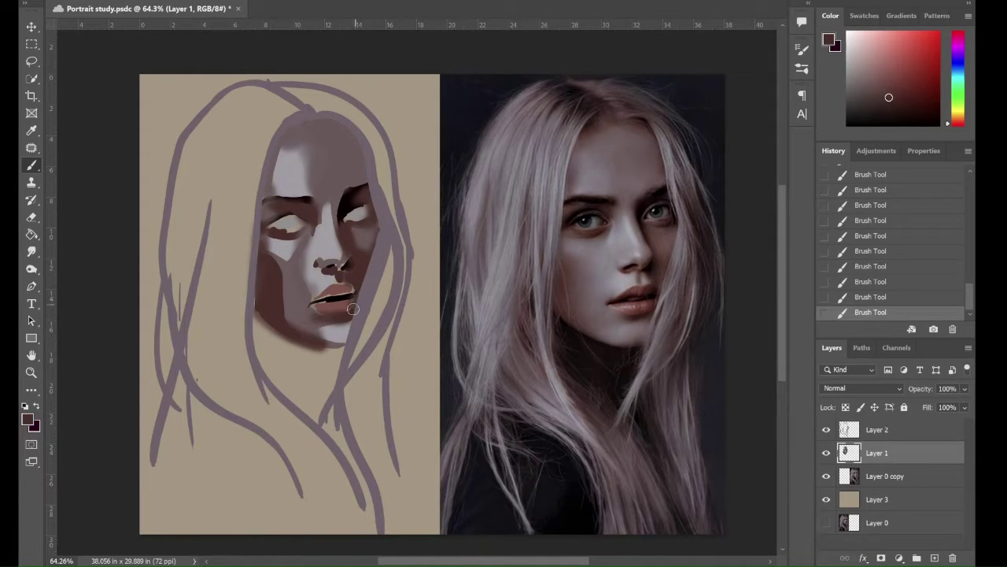
{"action": "key", "text": "ctrl+s"}
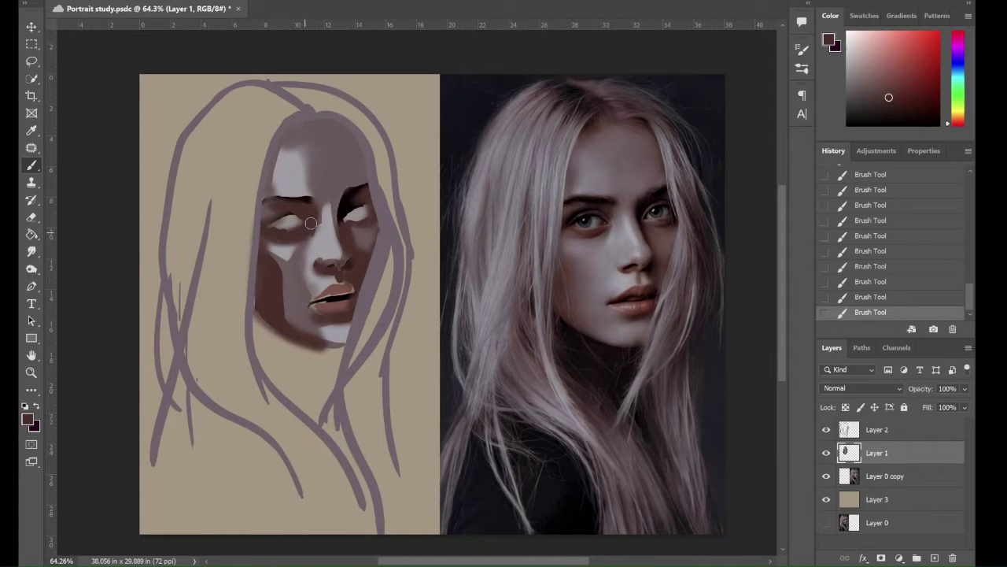
- Darken the hairline and left temple, then lighten the lower chin and jaw in mauve-grey
{"action": "left_click_drag", "start_coordinate": [282, 144], "coordinate": [312, 123]}
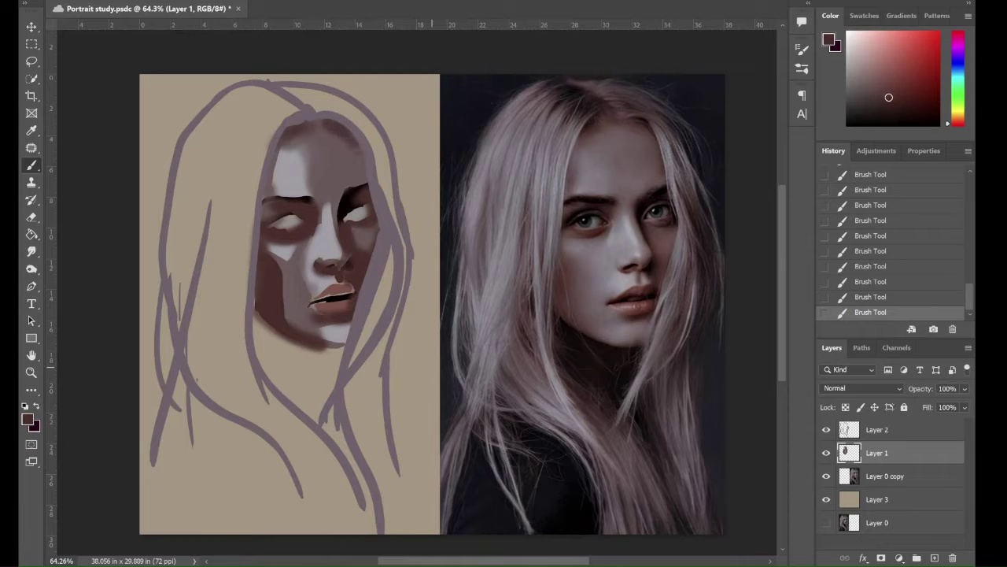
{"action": "left_click_drag", "start_coordinate": [275, 161], "coordinate": [255, 205]}
{"action": "left_click", "coordinate": [281, 289], "text": "alt"}
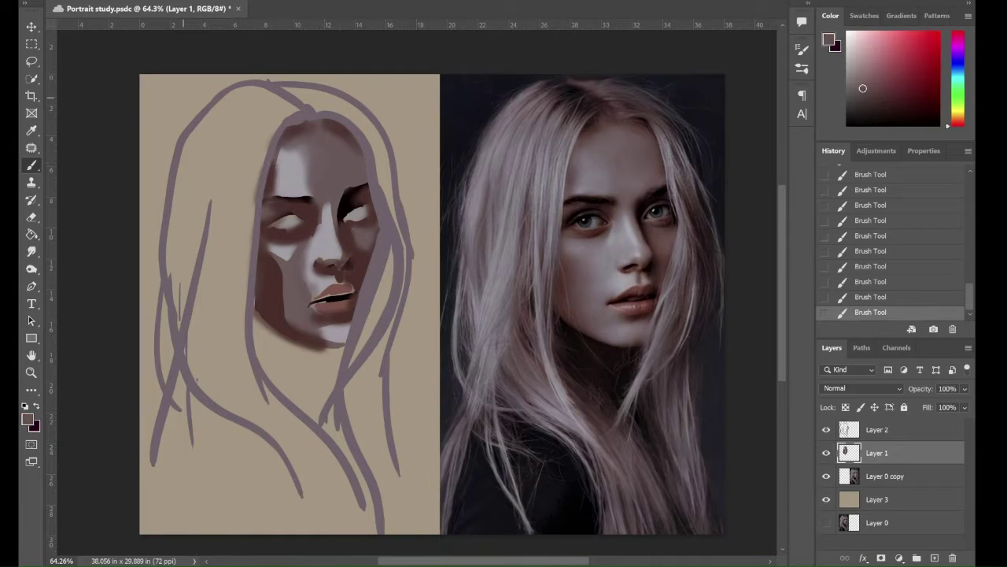
{"action": "left_click_drag", "start_coordinate": [292, 331], "coordinate": [329, 345]}
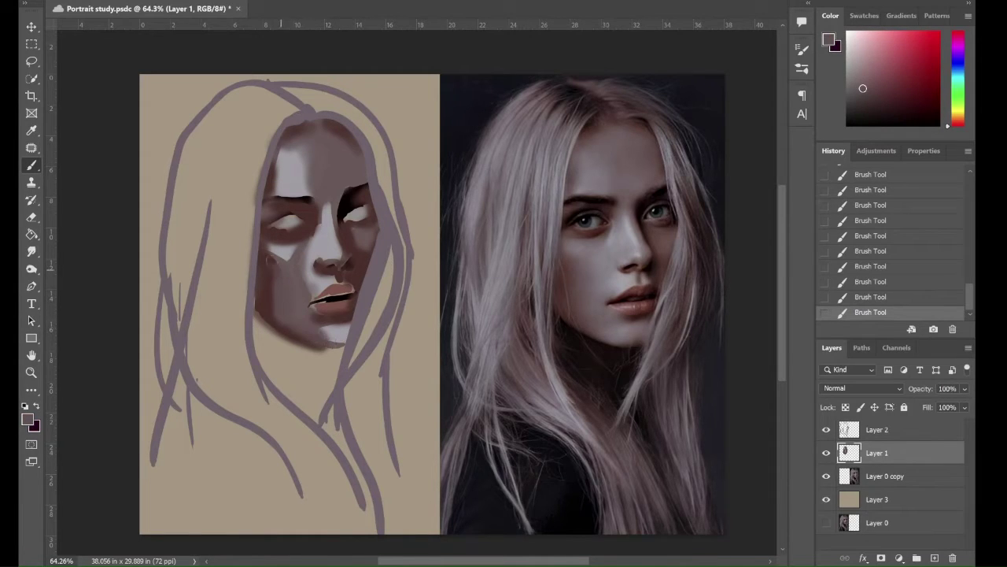
- Sample a darker brown and paint stronger shading strokes on the left cheek
{"action": "left_click", "coordinate": [629, 267], "text": "alt"}
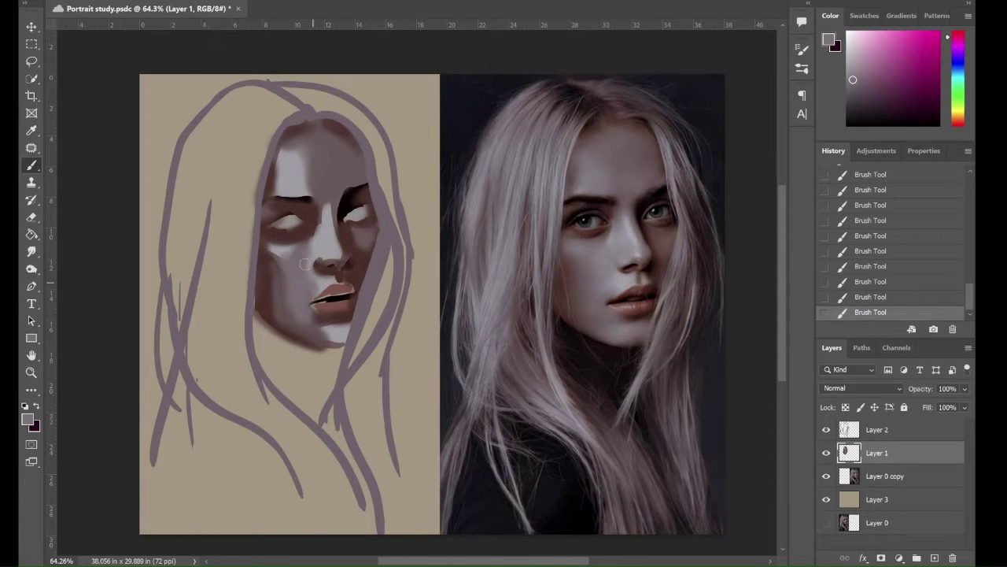
{"action": "left_click", "coordinate": [595, 265], "text": "alt"}
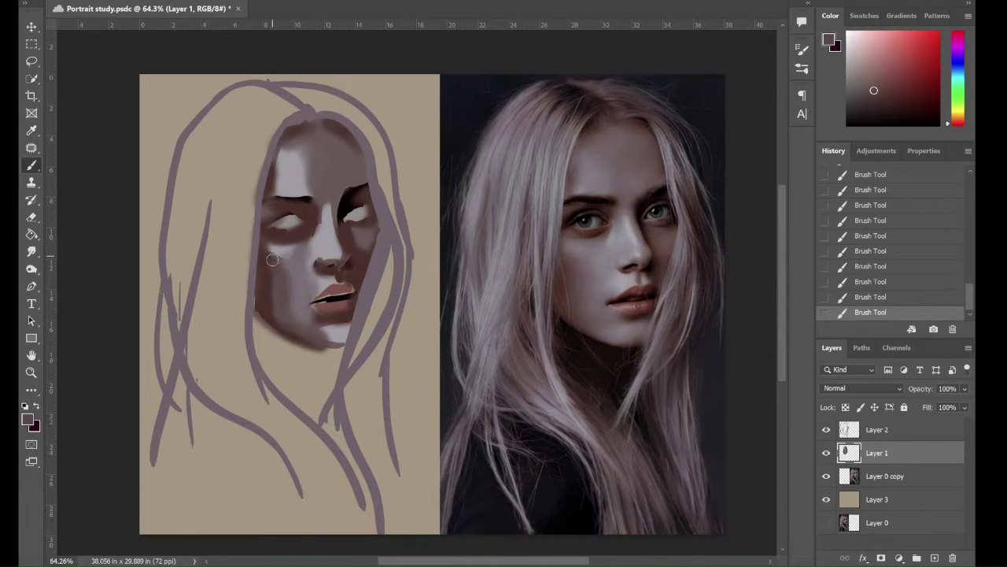
{"action": "left_click", "coordinate": [265, 275], "text": "alt"}
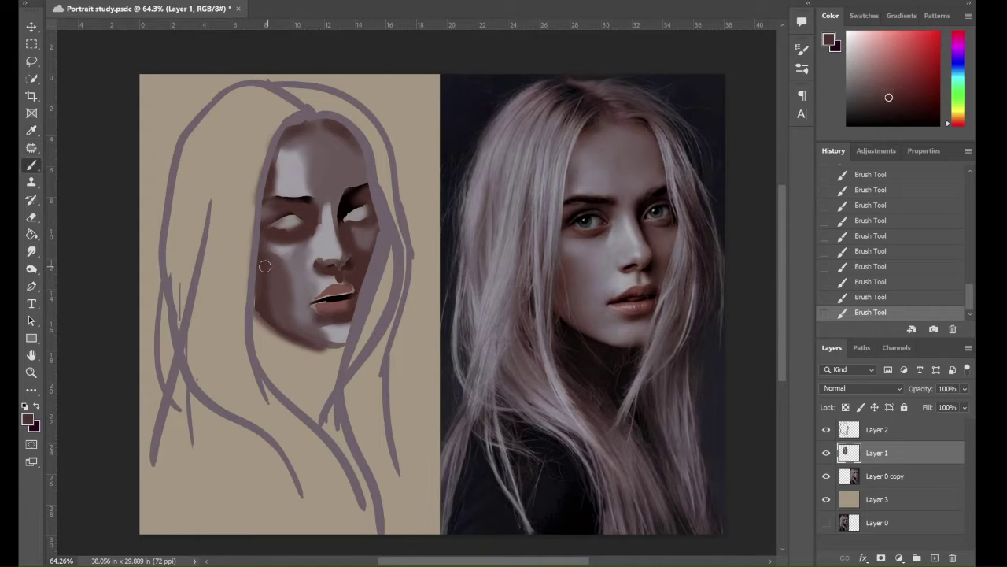
{"action": "left_click_drag", "start_coordinate": [265, 265], "coordinate": [284, 294]}
{"action": "scroll", "coordinate": [275, 269], "scroll_direction": "up", "scroll_amount": 1}
{"action": "left_click", "coordinate": [265, 244], "text": "alt"}
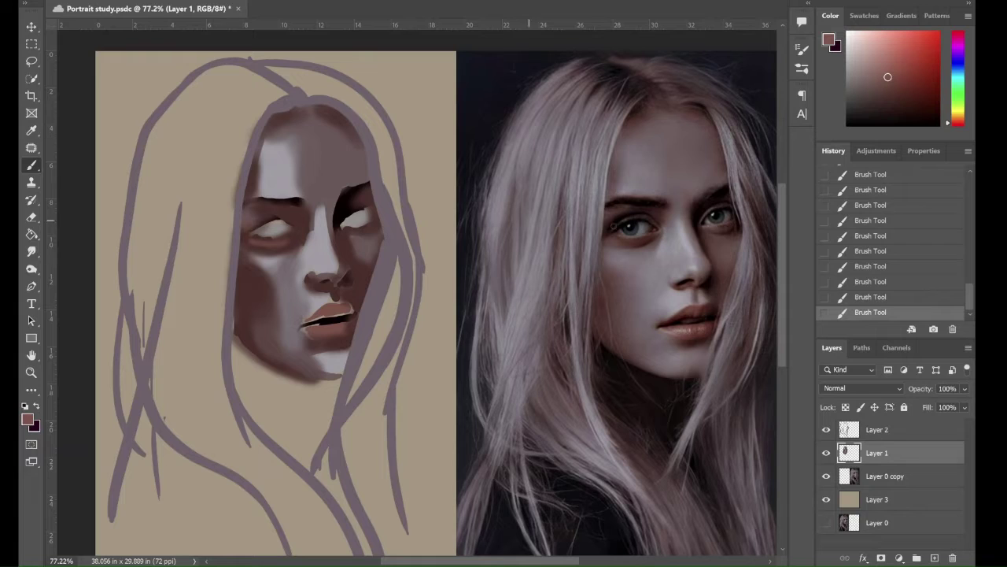
- Restore the stroke near the right eye and repaint around the nostril
{"action": "key", "text": "ctrl+z"}
{"action": "key", "text": "ctrl+shift+z"}
{"action": "left_click_drag", "start_coordinate": [326, 284], "coordinate": [310, 281]}
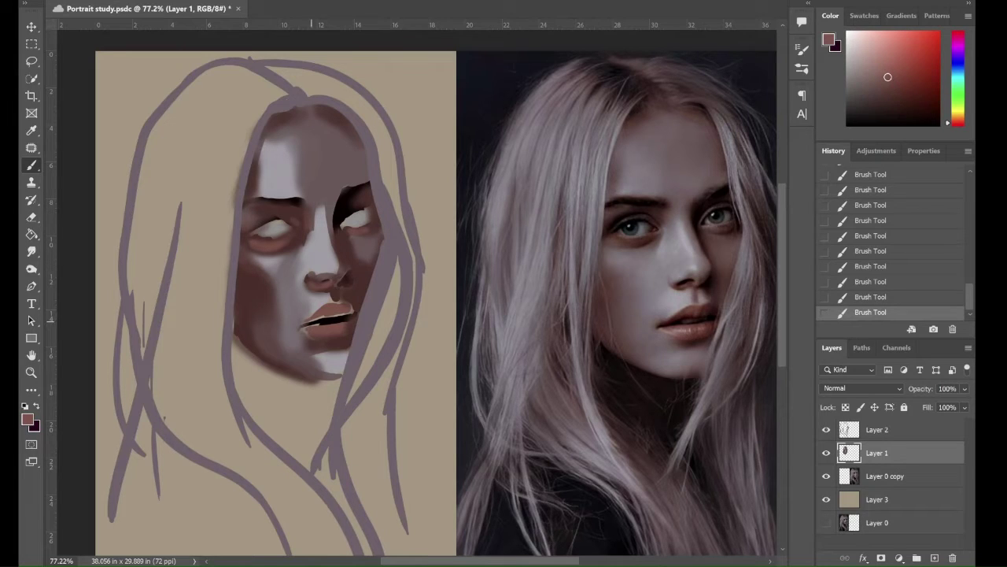
- In near-black, darken the left upper lid, left eyebrow and the area above the right eye
{"action": "left_click", "coordinate": [347, 207], "text": "alt"}
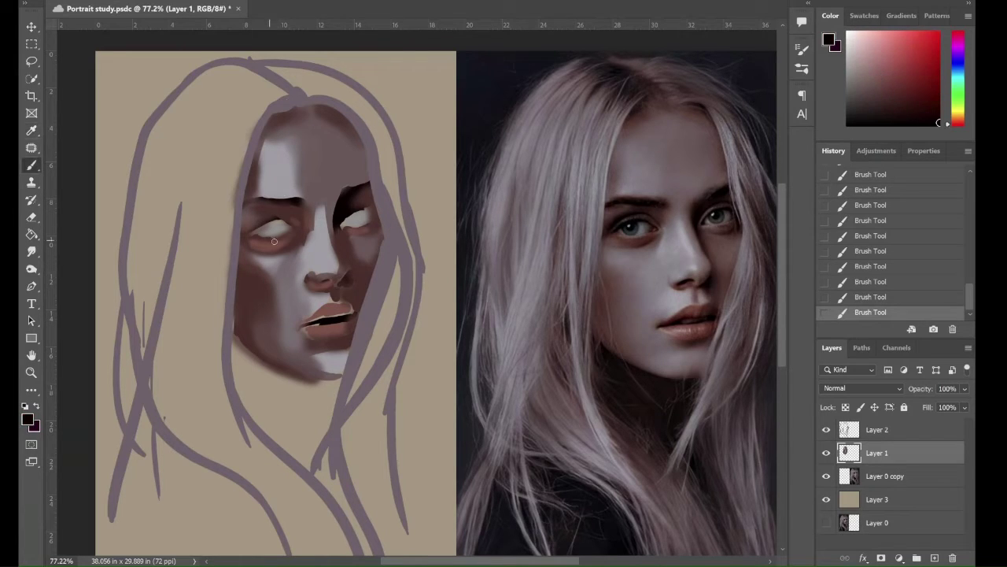
{"action": "left_click_drag", "start_coordinate": [256, 227], "coordinate": [300, 231]}
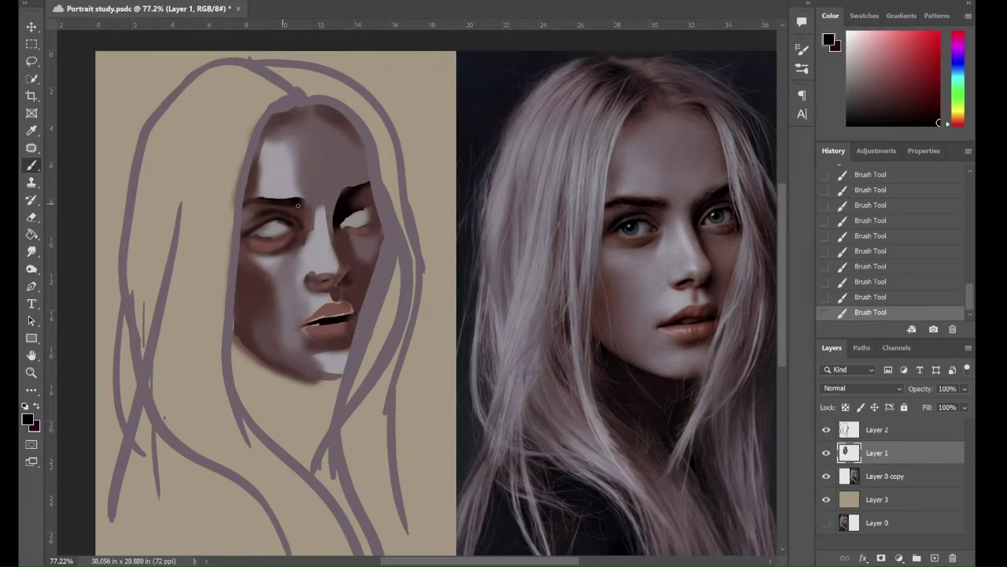
{"action": "left_click_drag", "start_coordinate": [298, 206], "coordinate": [263, 197]}
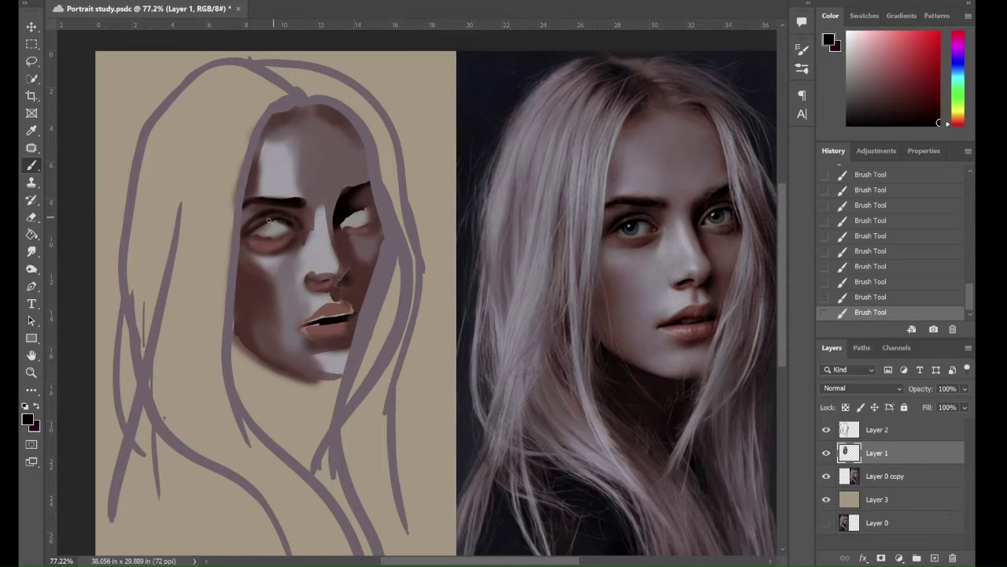
{"action": "mouse_move", "coordinate": [354, 212]}
{"action": "left_mouse_down"}
{"action": "mouse_move", "coordinate": [368, 214]}
{"action": "mouse_move", "coordinate": [372, 230]}
{"action": "left_mouse_up"}
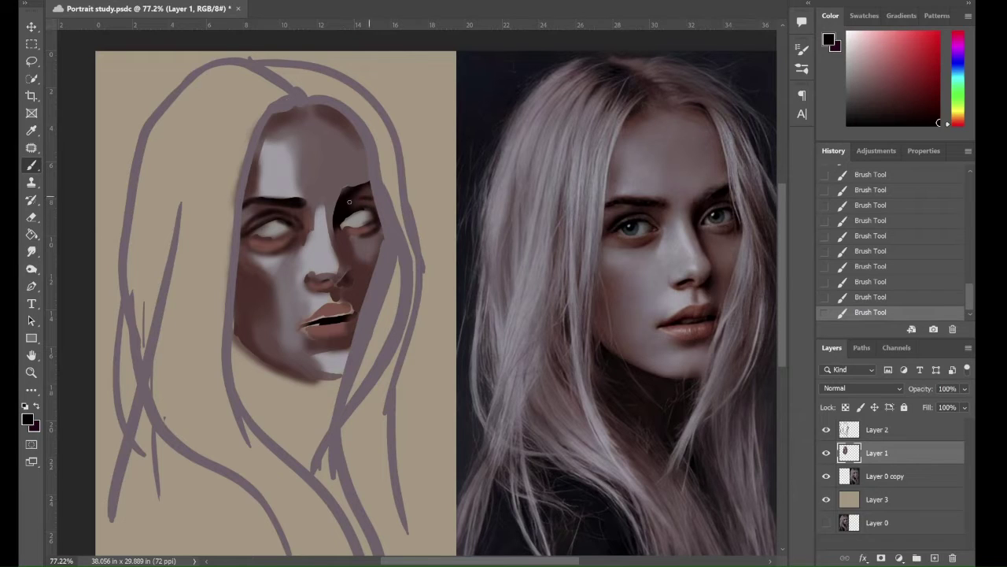
{"action": "left_click_drag", "start_coordinate": [354, 186], "coordinate": [367, 181]}
- Darken the nose bridge side, deepen the nostril shadow and extend the left mouth corner
{"action": "left_click_drag", "start_coordinate": [335, 197], "coordinate": [346, 258]}
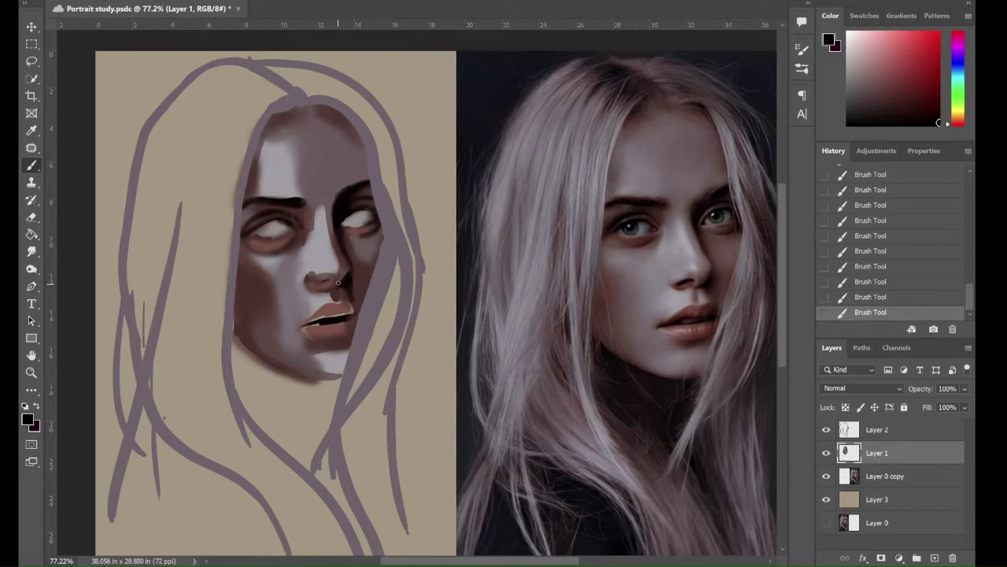
{"action": "left_click_drag", "start_coordinate": [337, 282], "coordinate": [326, 290]}
{"action": "left_click_drag", "start_coordinate": [300, 322], "coordinate": [308, 325]}
{"action": "left_click", "coordinate": [354, 278], "text": "alt"}
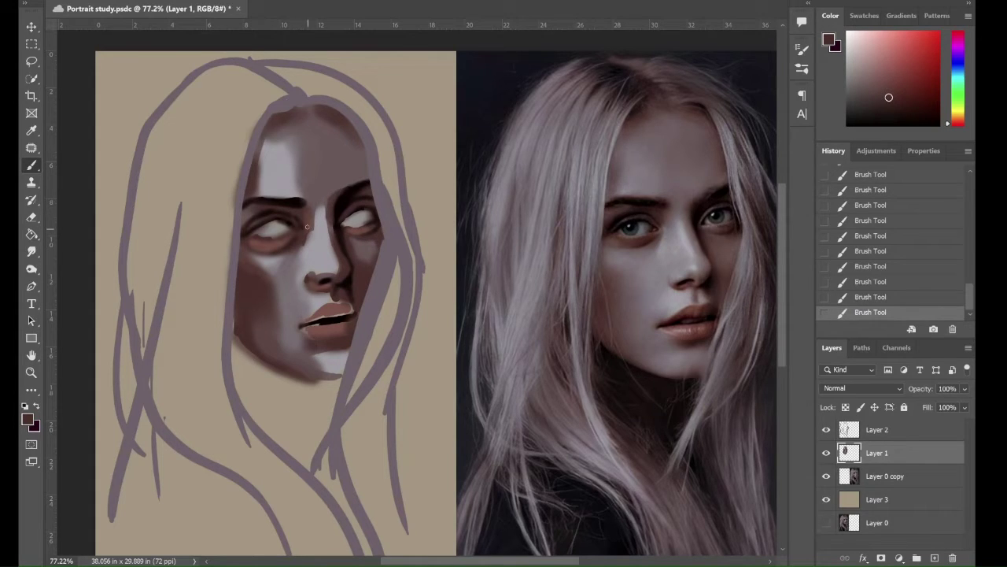
- Shade the crease above the left eye and the right eye's outer corner
{"action": "left_click", "coordinate": [289, 204], "text": "alt"}
{"action": "left_click_drag", "start_coordinate": [271, 208], "coordinate": [285, 211]}
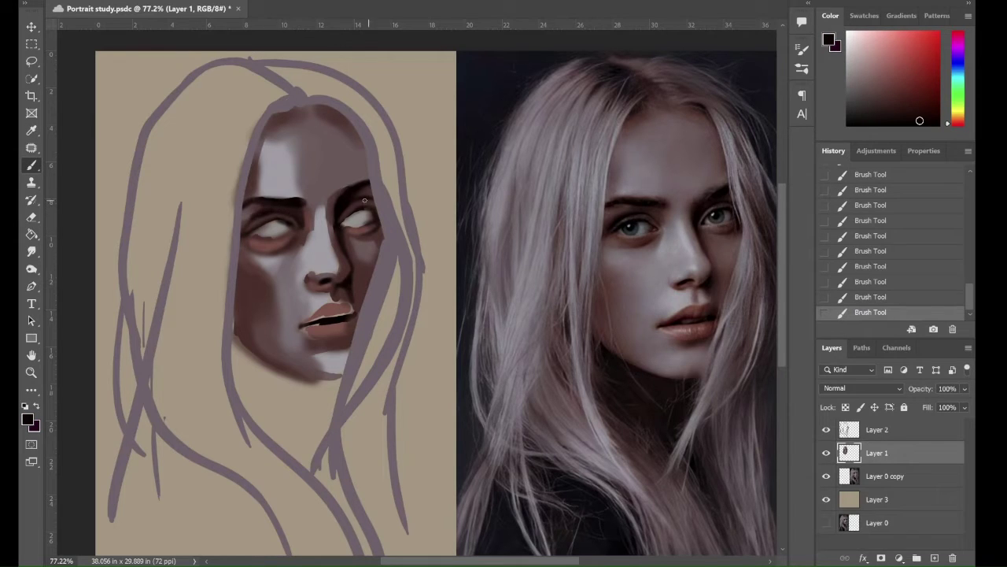
{"action": "mouse_move", "coordinate": [358, 204]}
{"action": "left_mouse_down"}
{"action": "mouse_move", "coordinate": [375, 211]}
{"action": "mouse_move", "coordinate": [379, 236]}
{"action": "mouse_move", "coordinate": [363, 233]}
{"action": "left_mouse_up"}
{"action": "left_click_drag", "start_coordinate": [367, 197], "coordinate": [381, 236]}
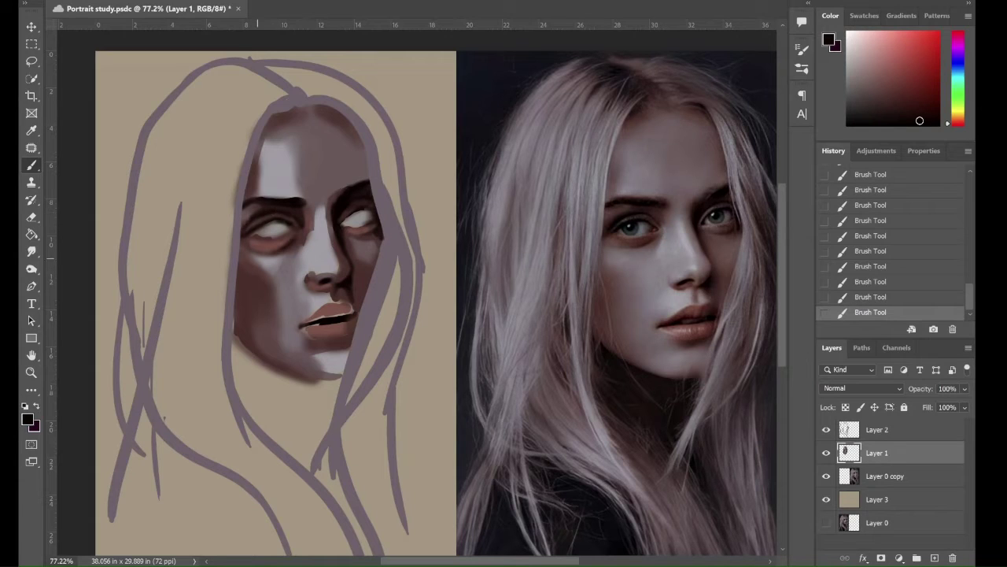
- Sample a reddish brown, then a light greyish pink from the painting as brush colours
{"action": "key", "text": "i"}
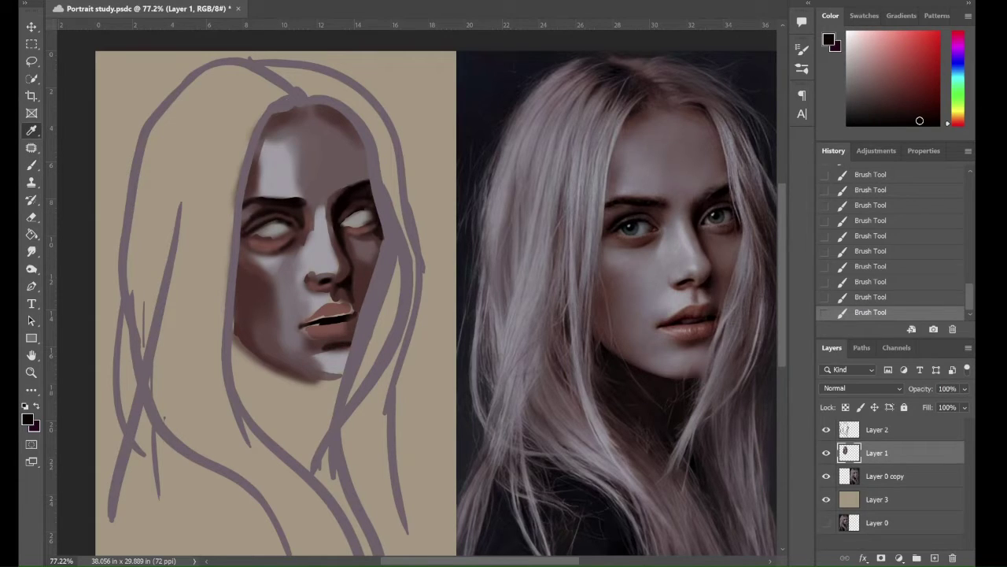
{"action": "left_click", "coordinate": [274, 240]}
{"action": "key", "text": "b"}
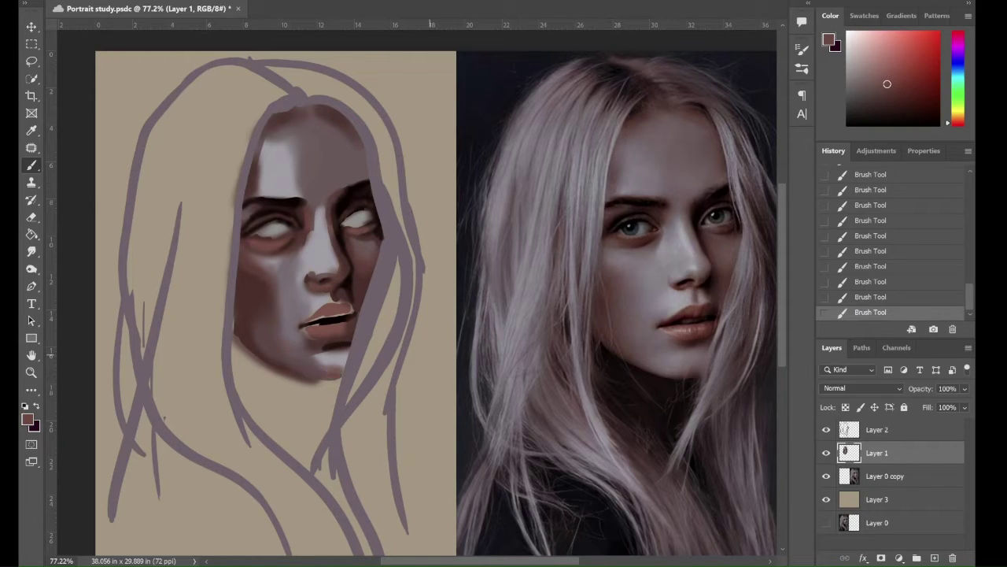
{"action": "left_click", "coordinate": [31, 129]}
{"action": "left_click", "coordinate": [306, 315]}
{"action": "key", "text": "b"}
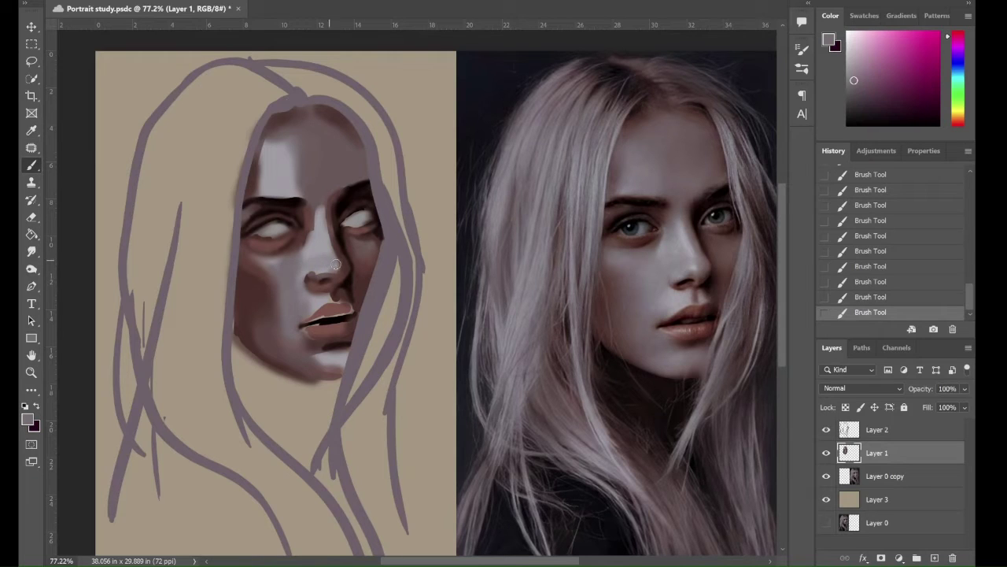
- Add light highlight strokes along the nose bridge and pick pinkish and mauve colours
{"action": "left_click_drag", "start_coordinate": [325, 260], "coordinate": [313, 219]}
{"action": "left_click_drag", "start_coordinate": [315, 260], "coordinate": [315, 214]}
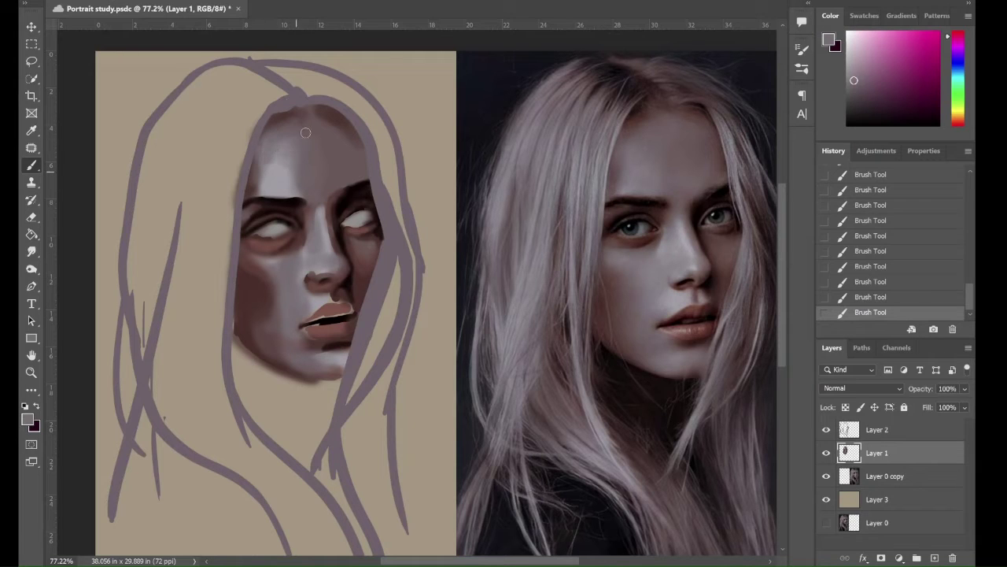
{"action": "left_click", "coordinate": [304, 169], "text": "alt"}
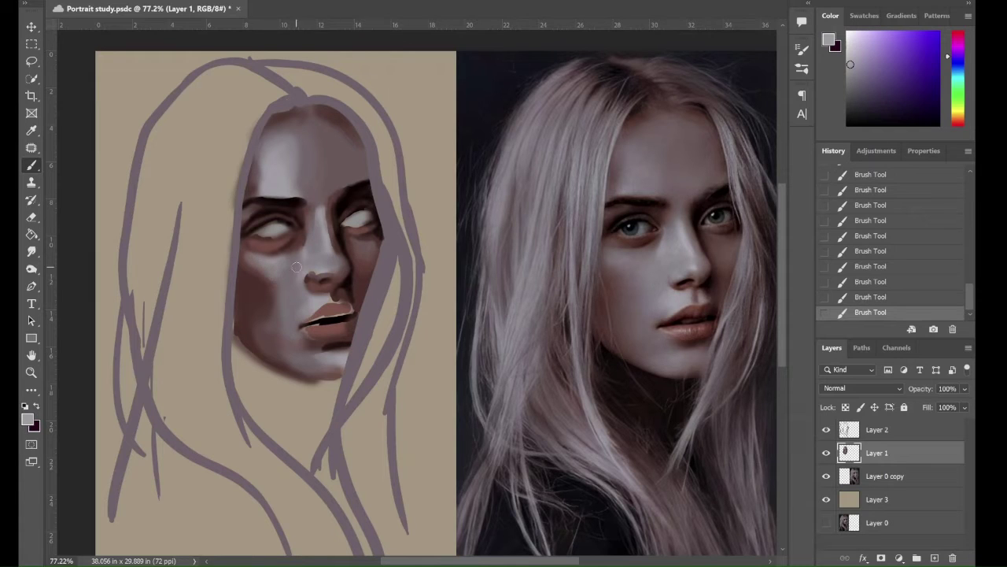
{"action": "left_click", "coordinate": [268, 317], "text": "alt"}
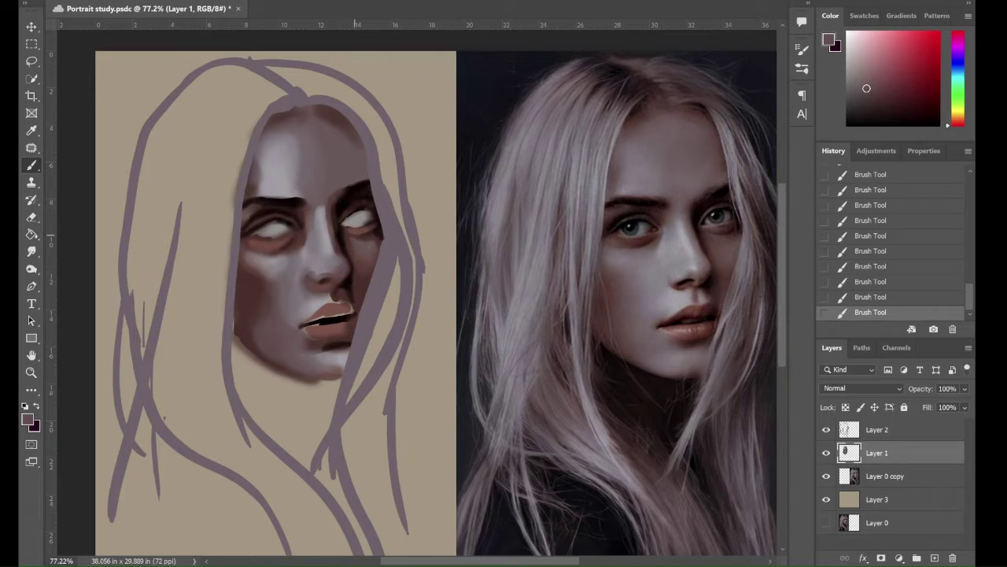
{"action": "left_click", "coordinate": [313, 271], "text": "alt"}
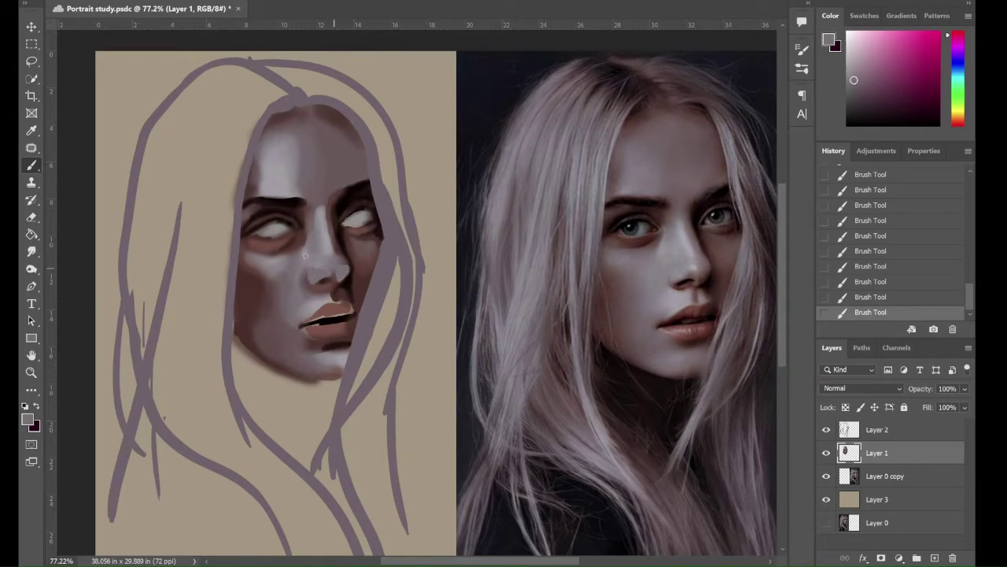
- Paint a lighter nose-bridge stroke, darken its left side, and sample dark red-brown
{"action": "left_click_drag", "start_coordinate": [339, 260], "coordinate": [328, 207]}
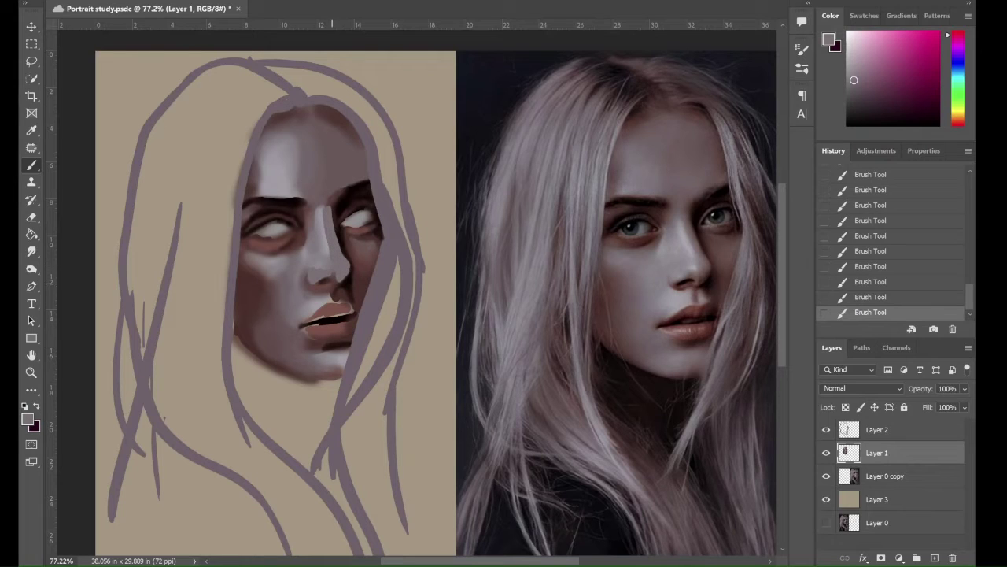
{"action": "left_click_drag", "start_coordinate": [324, 254], "coordinate": [320, 265]}
{"action": "left_click_drag", "start_coordinate": [326, 222], "coordinate": [317, 266]}
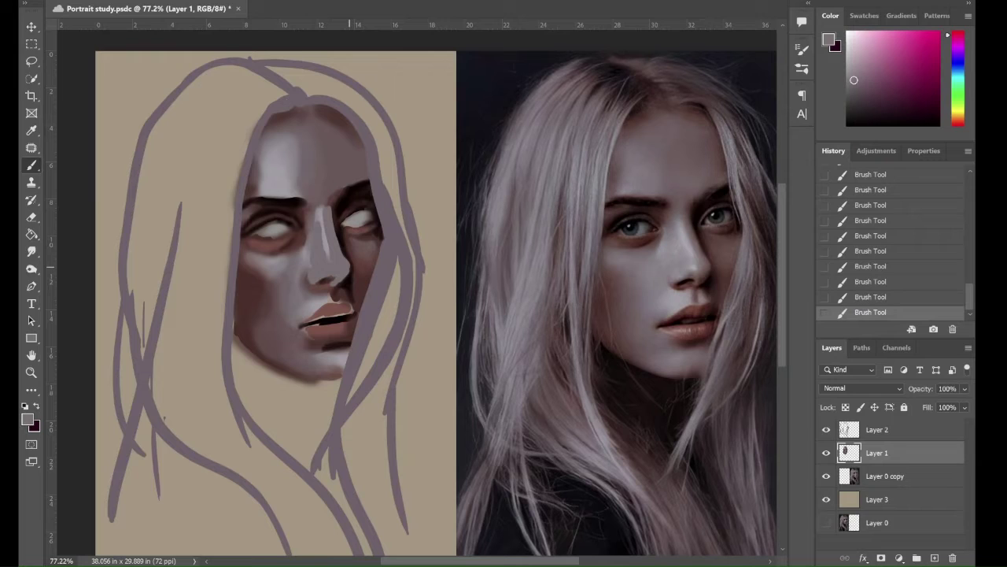
{"action": "left_click", "coordinate": [350, 269], "text": "alt"}
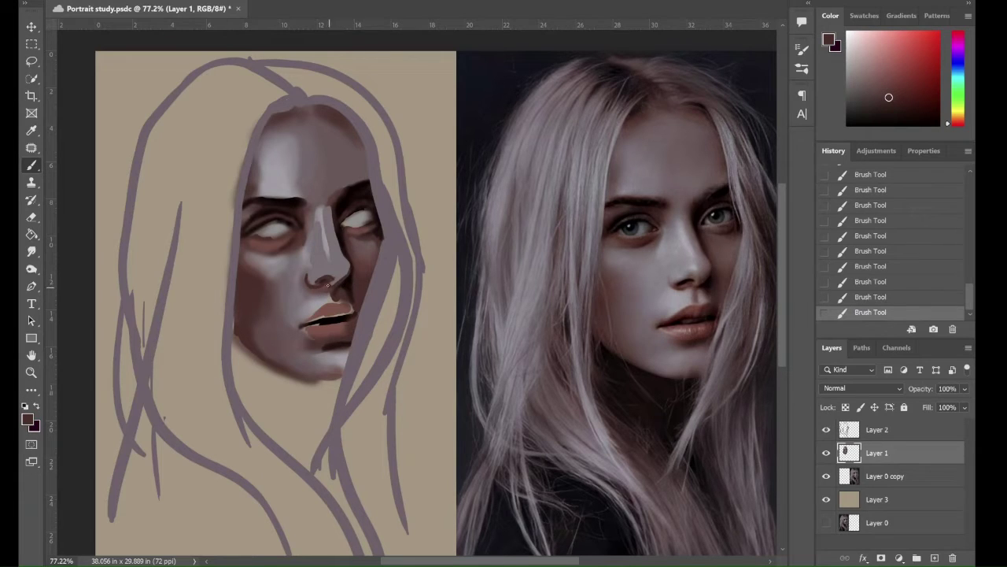
- Compare the nose tip with and without its last stroke, then remove it
{"action": "key", "text": "ctrl+z"}
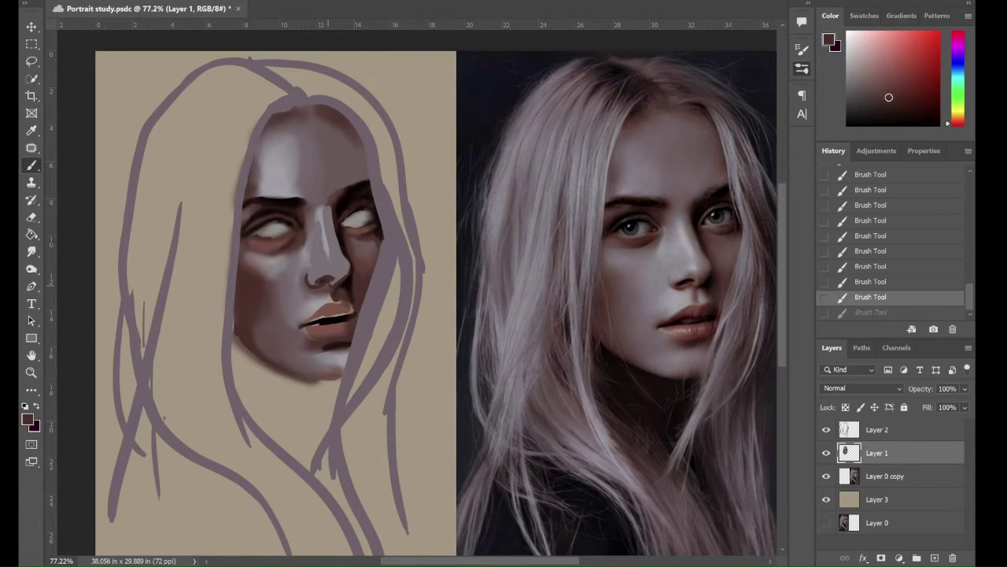
{"action": "key", "text": "ctrl+shift+z"}
{"action": "key", "text": "ctrl+z"}
{"action": "key", "text": "ctrl+shift+z"}
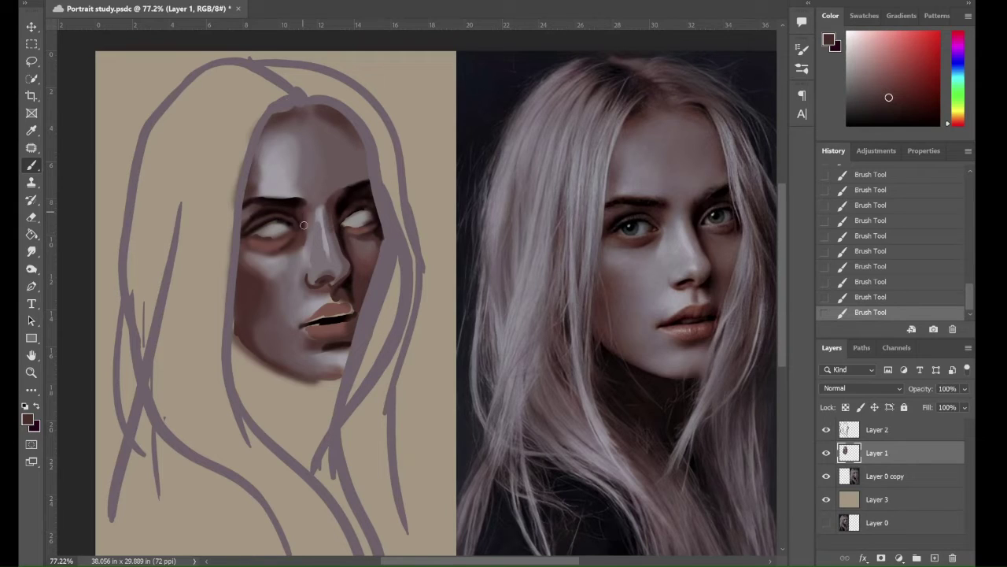
{"action": "key", "text": "ctrl+z"}
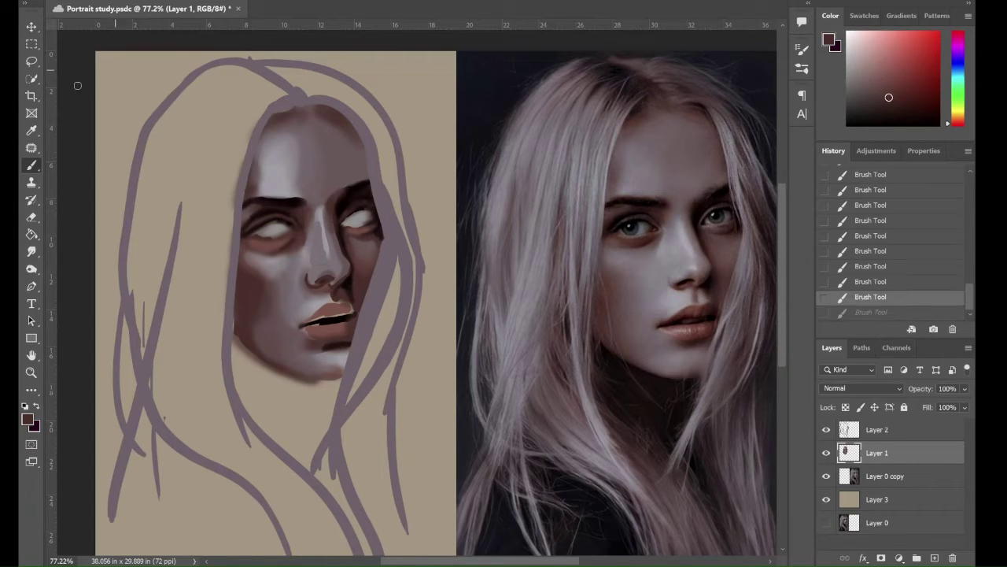
- Dab a lighter reference skin tone onto the nose and paint a light pinkish-grey stroke near the lips
{"action": "left_click", "coordinate": [691, 277], "text": "alt"}
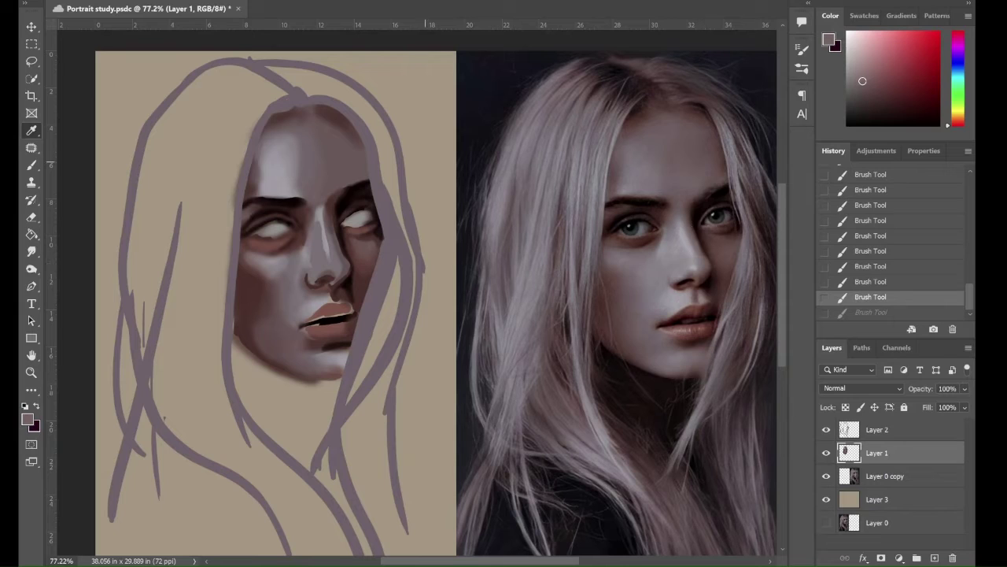
{"action": "left_click", "coordinate": [333, 267]}
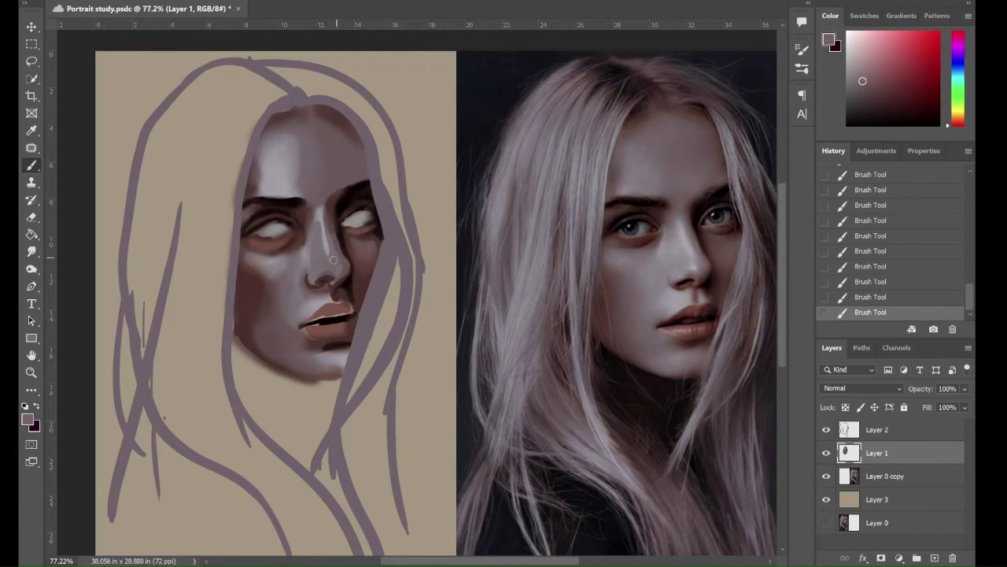
{"action": "left_click", "coordinate": [188, 272], "text": "alt"}
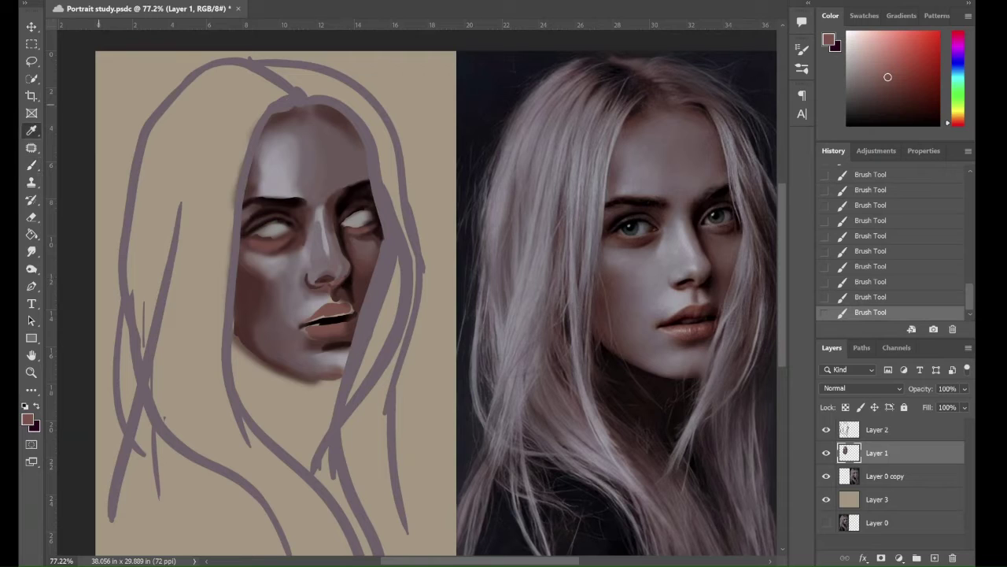
{"action": "left_click", "coordinate": [336, 285], "text": "alt"}
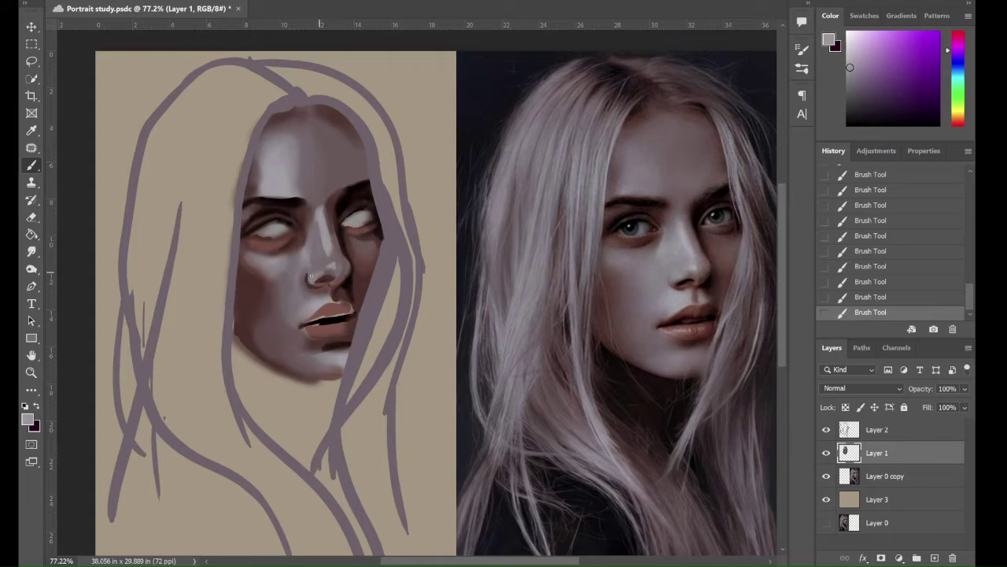
{"action": "key", "text": "ctrl+z"}
{"action": "left_click", "coordinate": [603, 162], "text": "alt"}
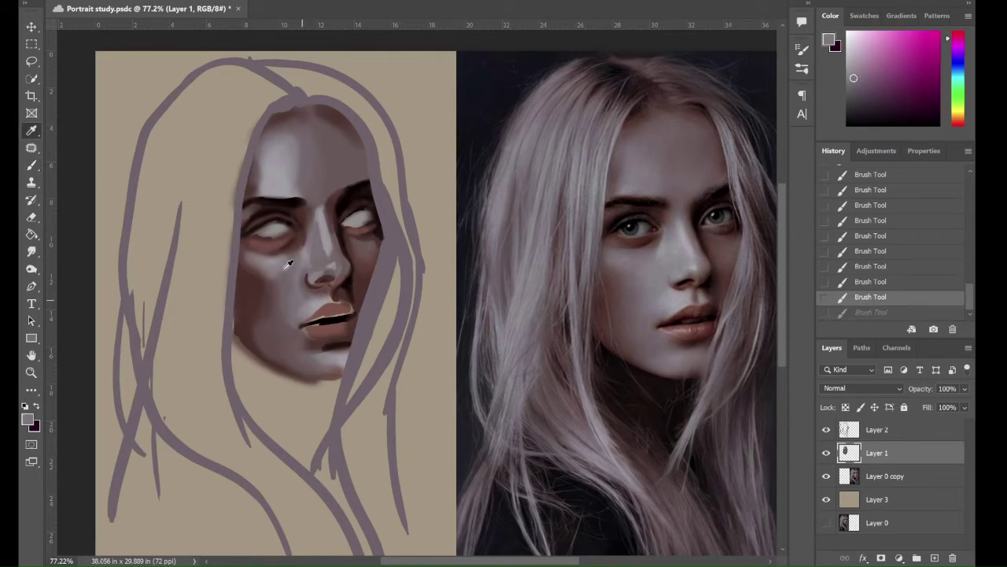
{"action": "left_click_drag", "start_coordinate": [322, 291], "coordinate": [314, 297]}
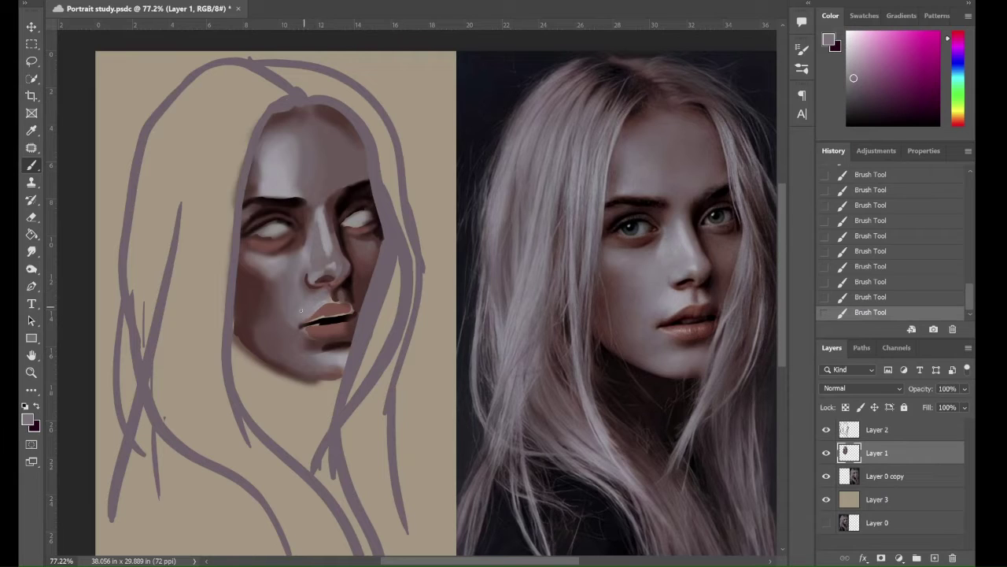
- Smudge-blend the painted lips, nose and nose bridge shading smoothly
{"action": "left_click", "coordinate": [32, 251]}
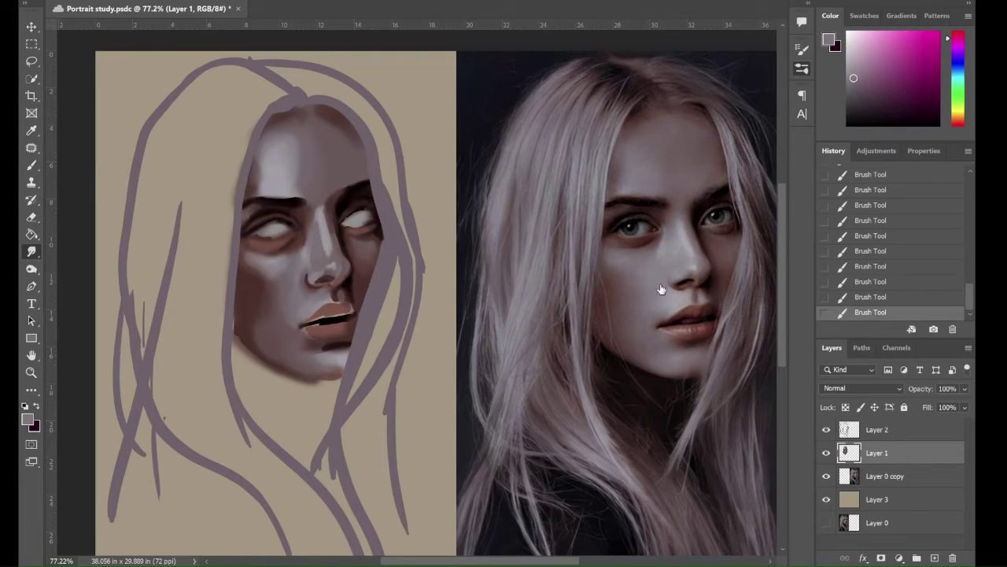
{"action": "left_click_drag", "start_coordinate": [306, 302], "coordinate": [312, 310]}
{"action": "left_click_drag", "start_coordinate": [308, 306], "coordinate": [326, 333]}
{"action": "left_click_drag", "start_coordinate": [346, 266], "coordinate": [351, 273]}
{"action": "left_click_drag", "start_coordinate": [324, 236], "coordinate": [323, 224]}
{"action": "left_click_drag", "start_coordinate": [321, 222], "coordinate": [324, 227]}
{"action": "left_click_drag", "start_coordinate": [324, 225], "coordinate": [327, 204]}
{"action": "left_click_drag", "start_coordinate": [328, 206], "coordinate": [329, 216]}
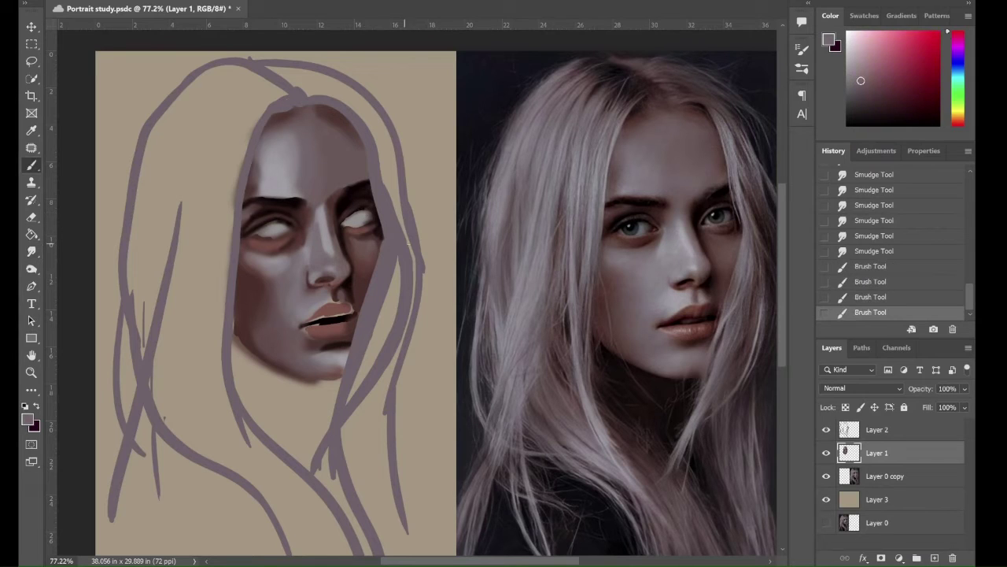
- Dab near-black accents at the nostril and keep the eye highlight strokes
{"action": "left_click", "coordinate": [323, 277], "text": "alt"}
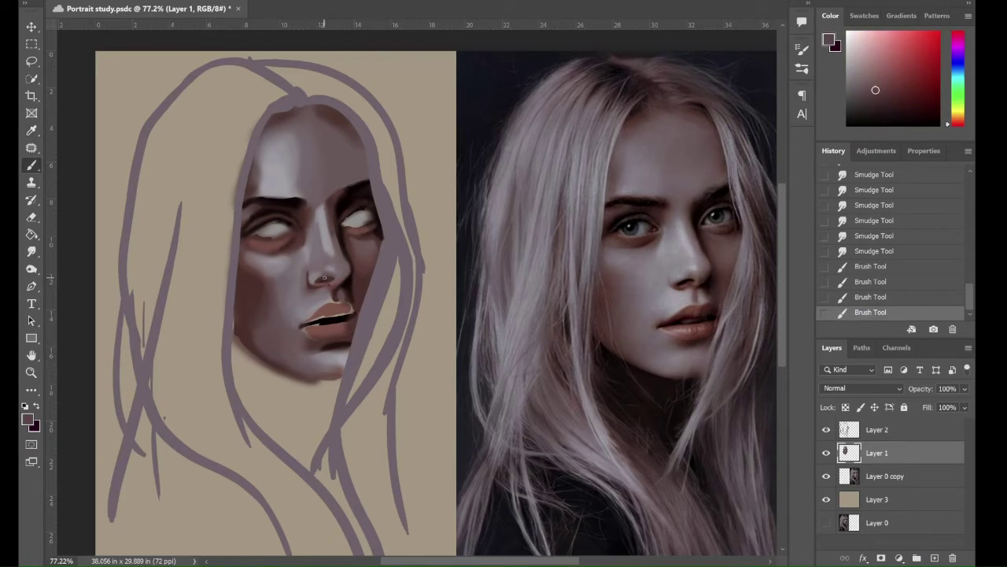
{"action": "left_click", "coordinate": [329, 274]}
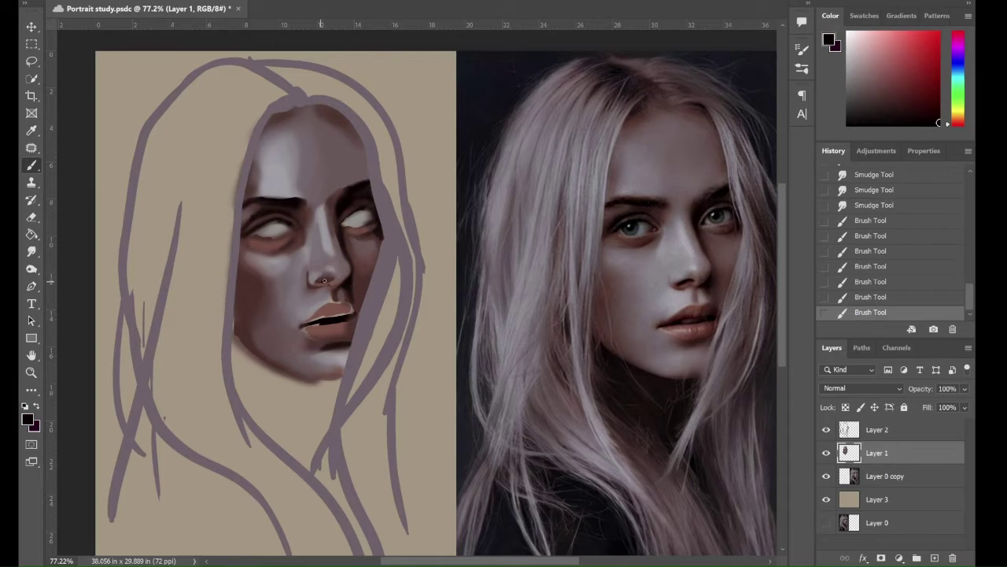
{"action": "left_click", "coordinate": [328, 279]}
{"action": "left_click", "coordinate": [327, 280]}
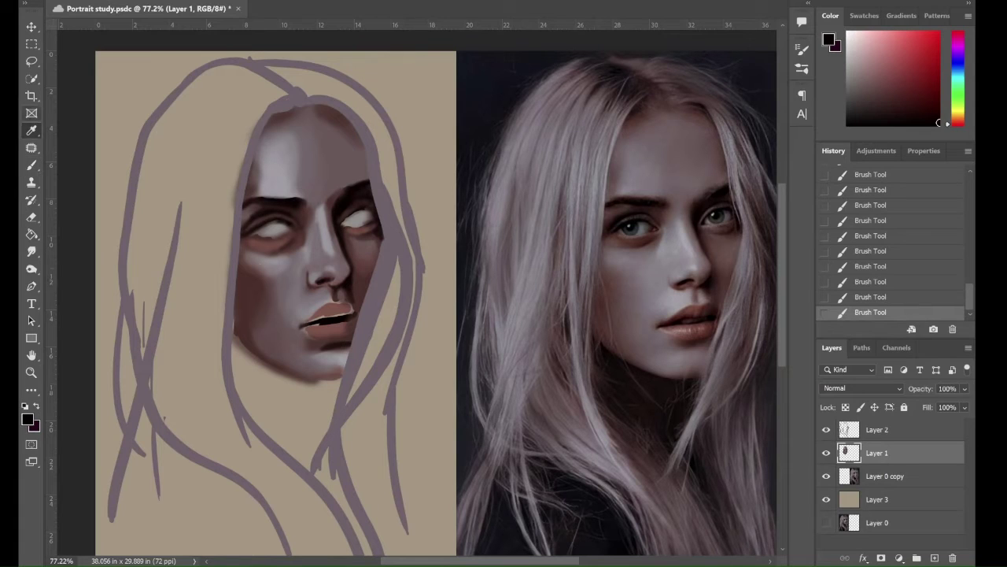
{"action": "left_click", "coordinate": [327, 318], "text": "alt"}
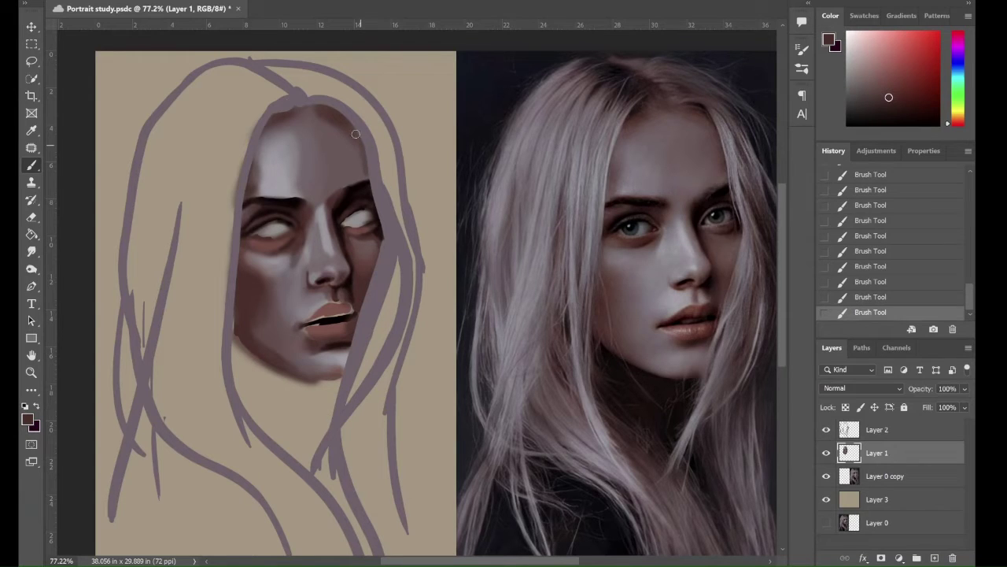
{"action": "key", "text": "ctrl+z"}
{"action": "key", "text": "ctrl+z"}
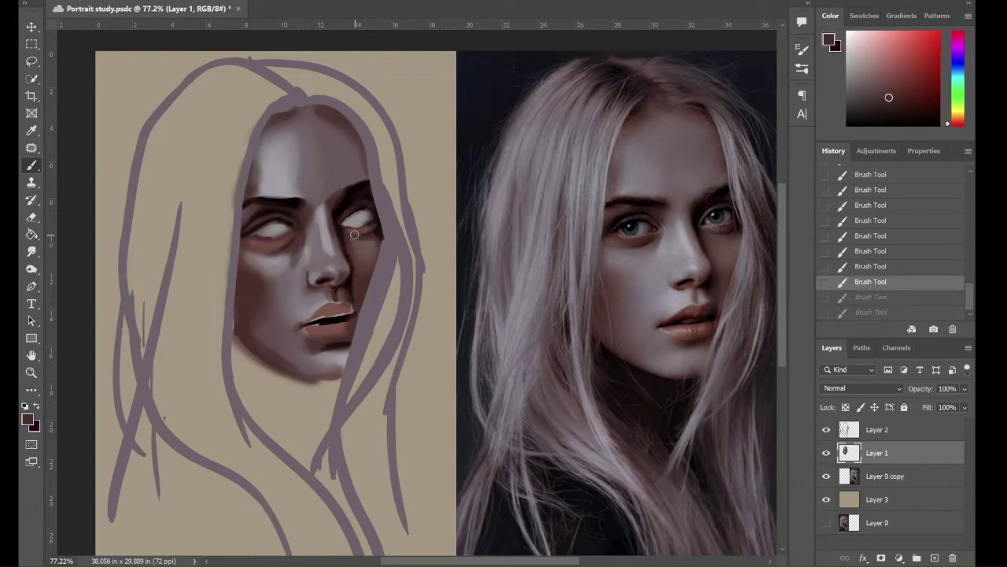
{"action": "key", "text": "ctrl+shift+z"}
{"action": "key", "text": "ctrl+shift+z"}
{"action": "left_click", "coordinate": [629, 65], "text": "alt"}
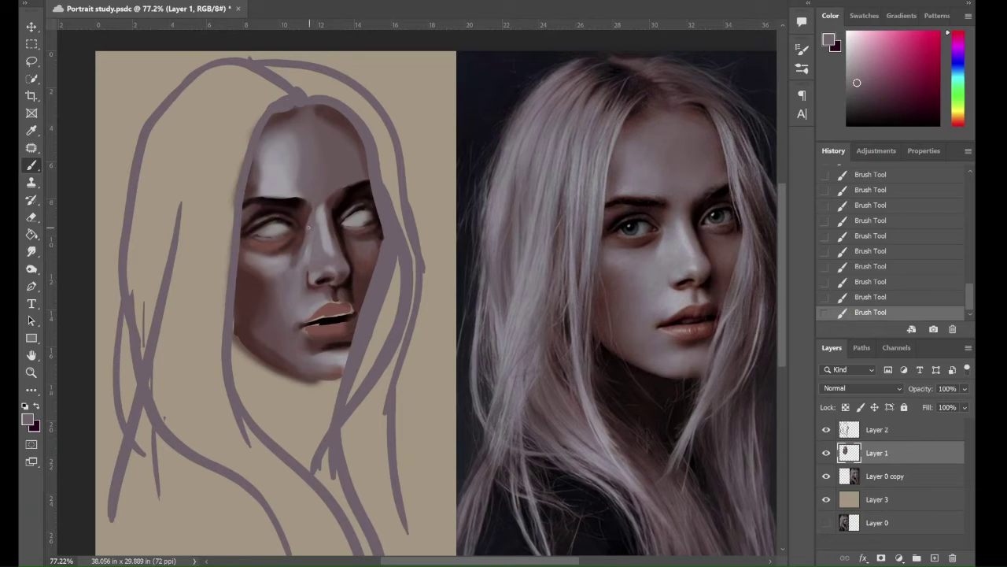
- Smudge the shading beside the nose, then dab light grey-purple paint around the nose and lips
{"action": "key", "text": "r"}
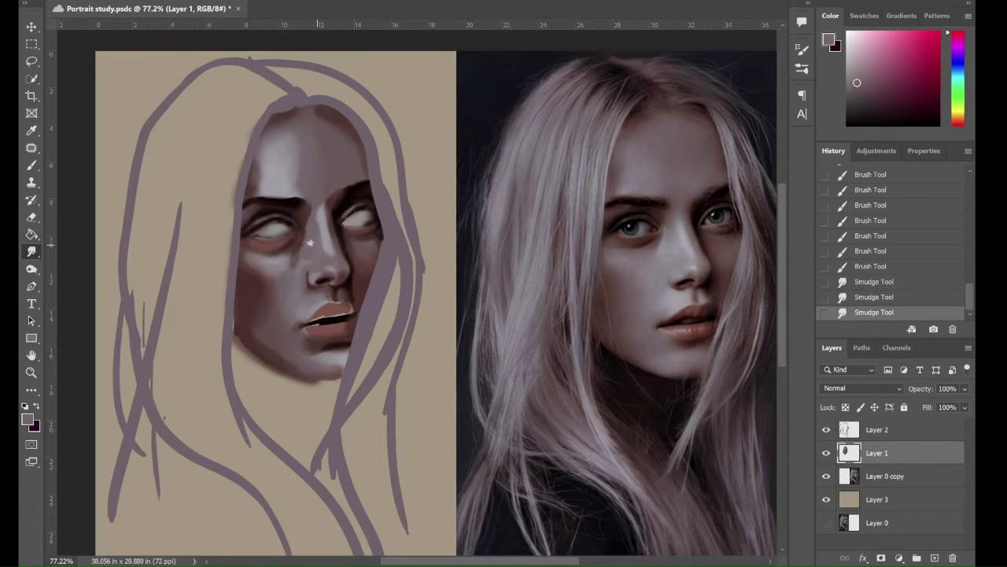
{"action": "left_click_drag", "start_coordinate": [323, 205], "coordinate": [318, 216]}
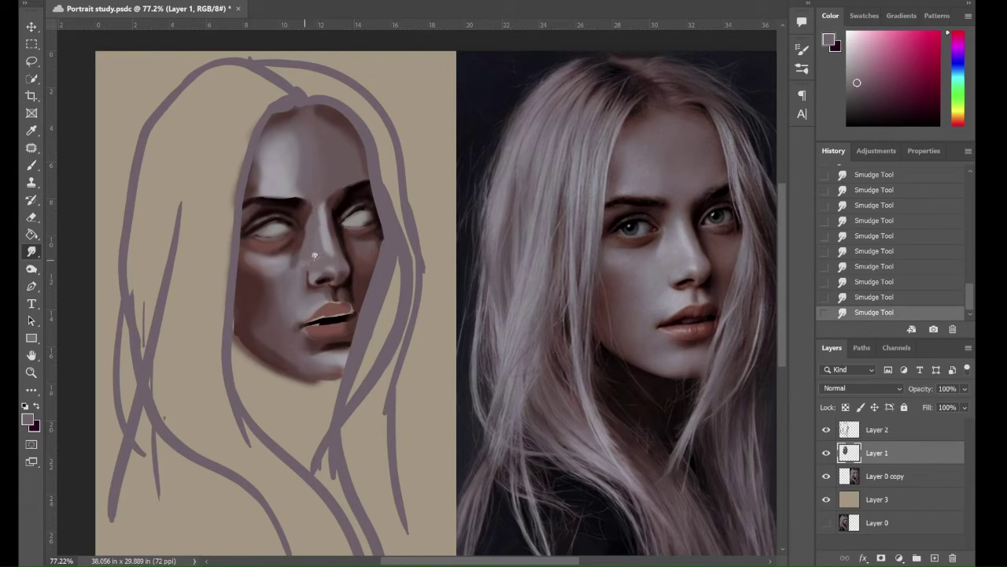
{"action": "key", "text": "i"}
{"action": "left_click", "coordinate": [308, 254]}
{"action": "key", "text": "b"}
{"action": "mouse_move", "coordinate": [302, 228]}
{"action": "left_mouse_down"}
{"action": "mouse_move", "coordinate": [302, 256]}
{"action": "mouse_move", "coordinate": [329, 274]}
{"action": "left_mouse_up"}
{"action": "key", "text": "ctrl+z"}
{"action": "mouse_move", "coordinate": [329, 270]}
{"action": "left_mouse_down"}
{"action": "mouse_move", "coordinate": [323, 299]}
{"action": "mouse_move", "coordinate": [334, 315]}
{"action": "mouse_move", "coordinate": [314, 312]}
{"action": "left_mouse_up"}
- Smooth the paint around the lips and blend a fresh dab of paint into the face
{"action": "key", "text": "r"}
{"action": "left_click_drag", "start_coordinate": [304, 312], "coordinate": [314, 311]}
{"action": "left_click_drag", "start_coordinate": [305, 311], "coordinate": [304, 310]}
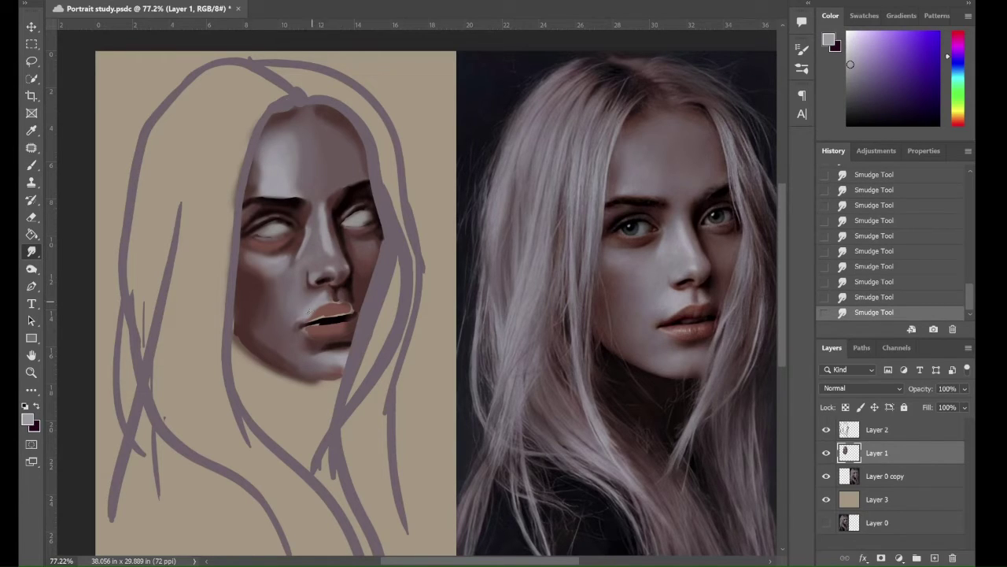
{"action": "key", "text": "b"}
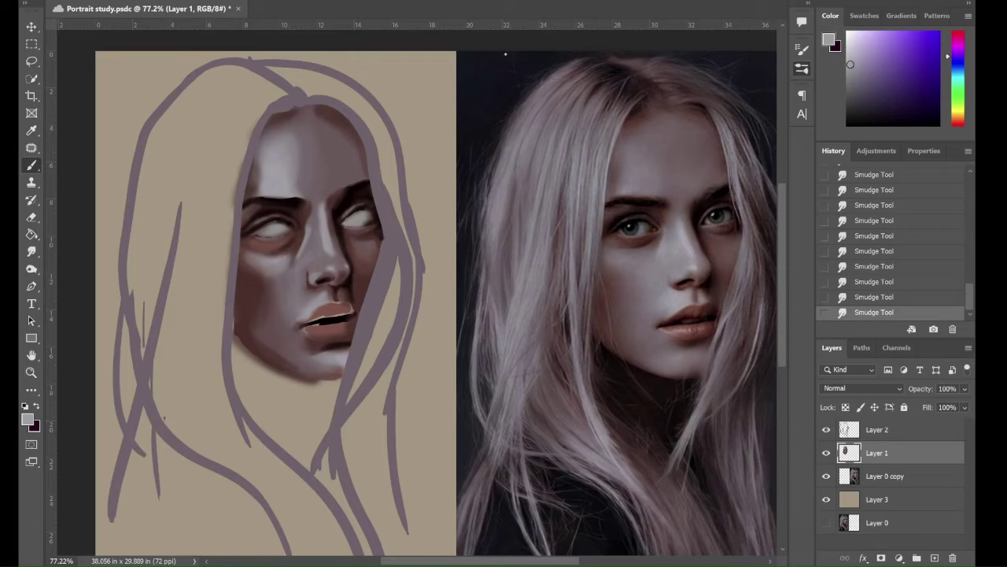
{"action": "left_click", "coordinate": [311, 262]}
{"action": "key", "text": "r"}
{"action": "left_click_drag", "start_coordinate": [308, 266], "coordinate": [304, 270]}
{"action": "left_click_drag", "start_coordinate": [305, 269], "coordinate": [303, 272]}
{"action": "left_click_drag", "start_coordinate": [304, 270], "coordinate": [291, 262]}
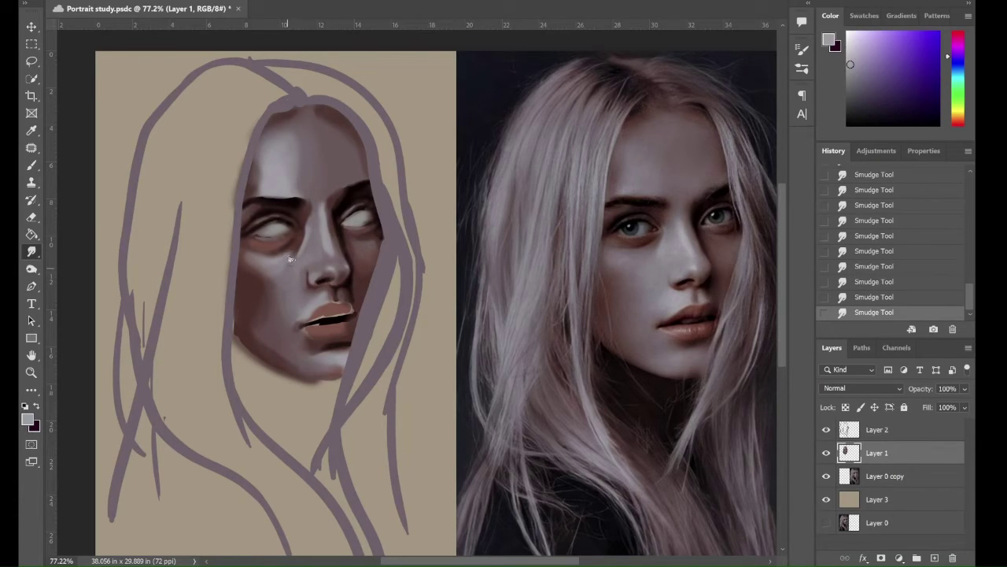
- Dab shading near the nose, across the cheek and around both eyes
{"action": "key", "text": "b"}
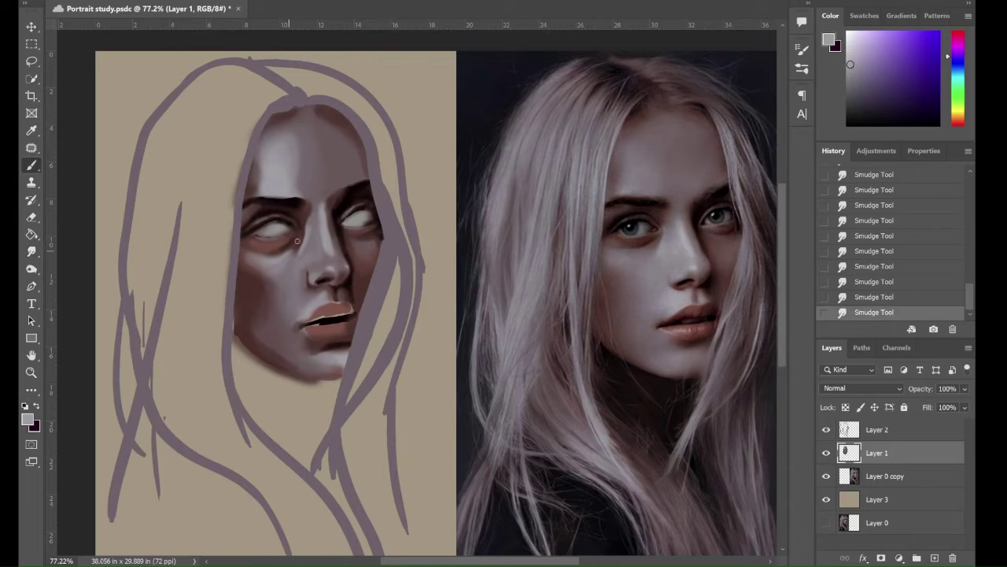
{"action": "left_click", "coordinate": [298, 245]}
{"action": "left_click", "coordinate": [296, 244]}
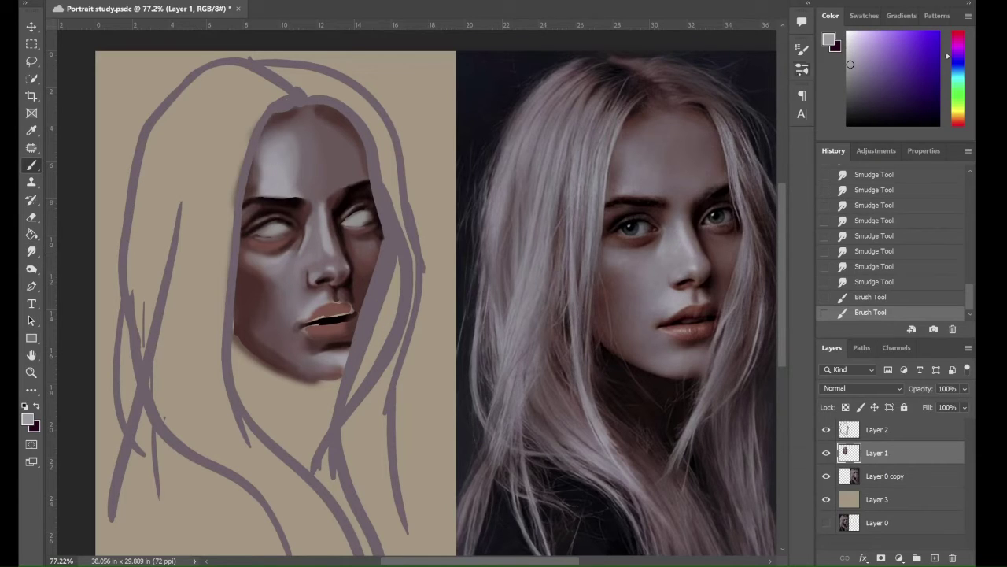
{"action": "left_click", "coordinate": [299, 246]}
{"action": "left_click", "coordinate": [254, 249]}
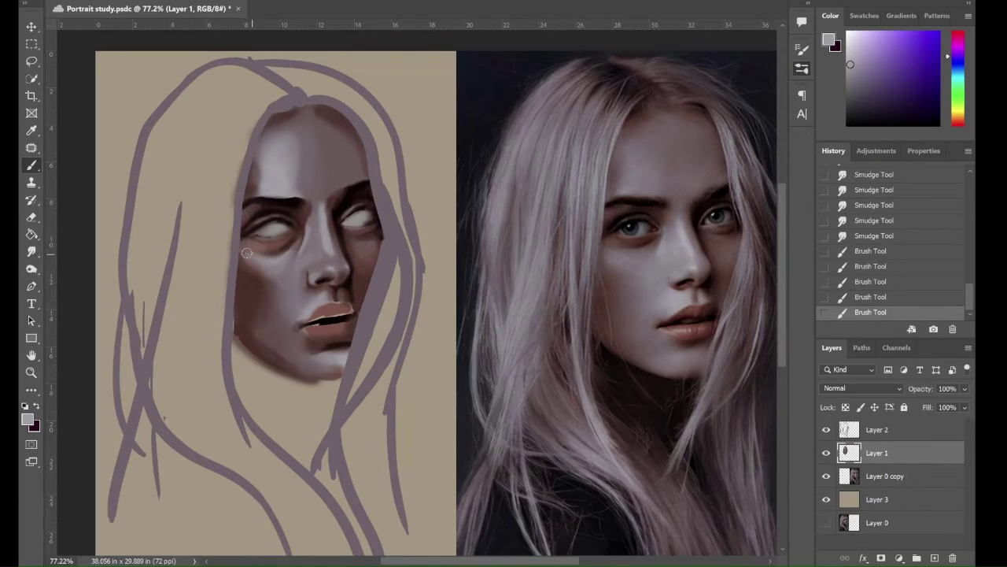
{"action": "left_click", "coordinate": [290, 250]}
{"action": "left_click", "coordinate": [288, 249]}
{"action": "left_click", "coordinate": [245, 213]}
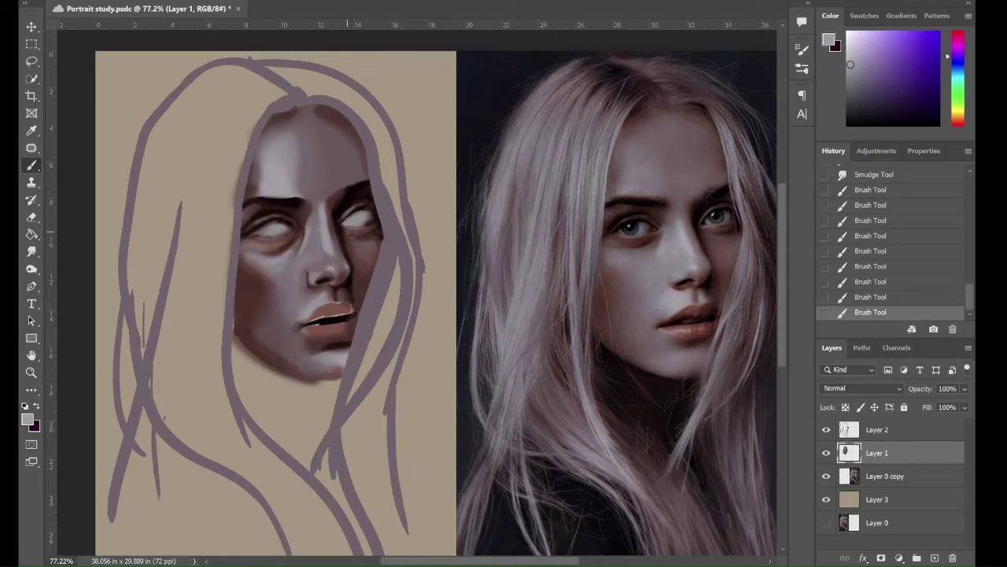
{"action": "left_click", "coordinate": [350, 234]}
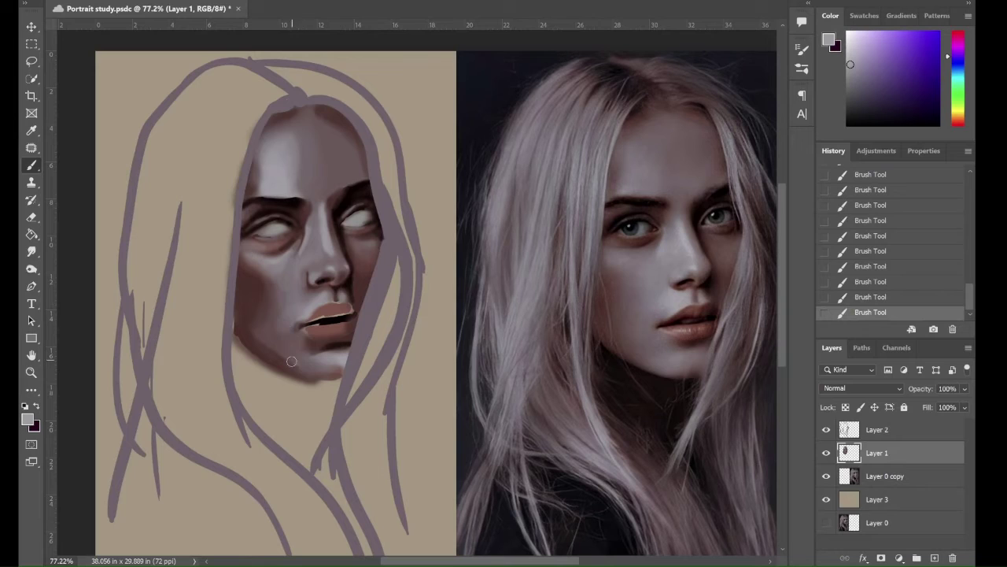
- Lighten the jaw shading, save the document, and paint muted reddish grey around both eyes
{"action": "left_click_drag", "start_coordinate": [291, 361], "coordinate": [321, 366]}
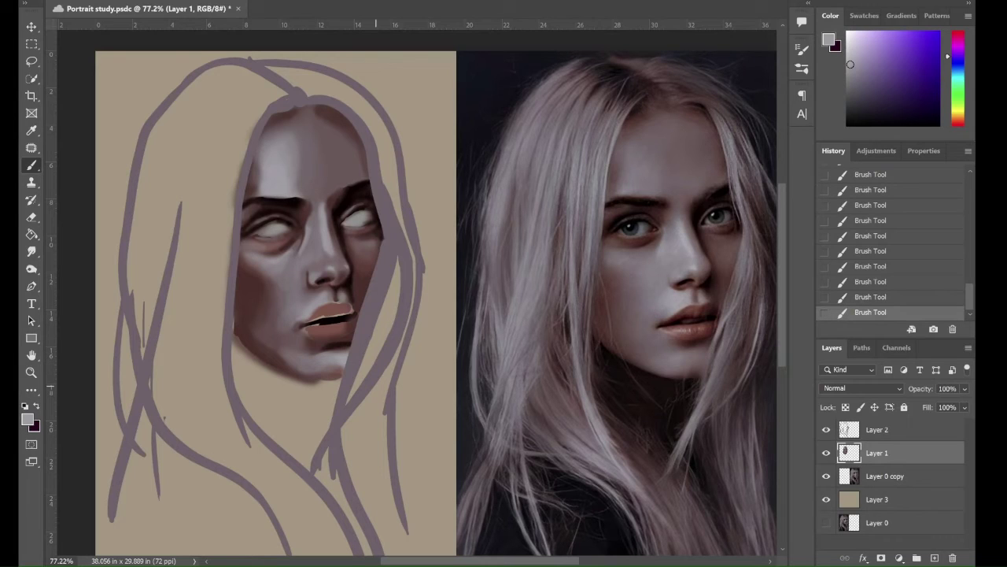
{"action": "left_click", "coordinate": [228, 218], "text": "alt"}
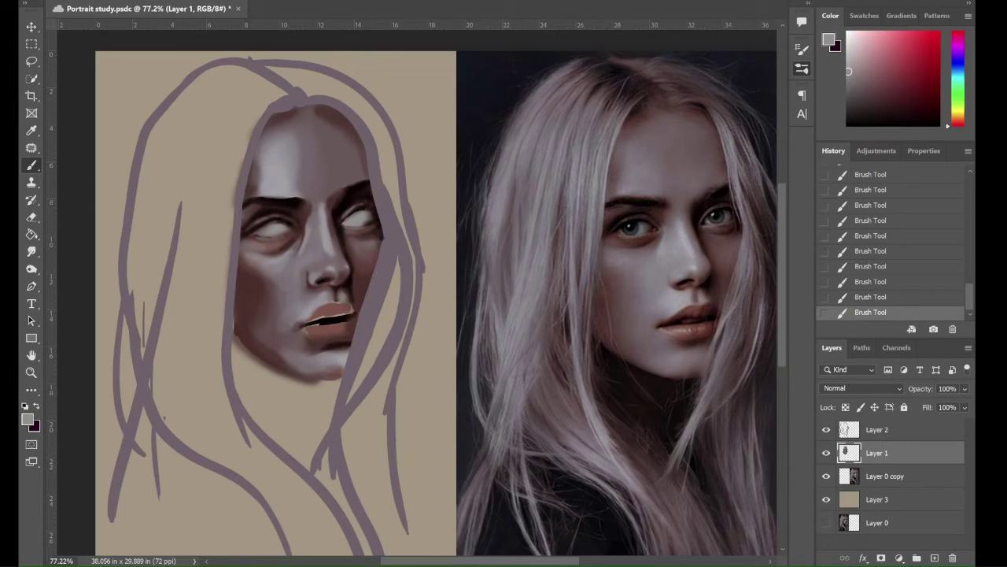
{"action": "key", "text": "ctrl+s"}
{"action": "left_click_drag", "start_coordinate": [349, 217], "coordinate": [370, 214]}
{"action": "left_click_drag", "start_coordinate": [283, 224], "coordinate": [260, 234]}
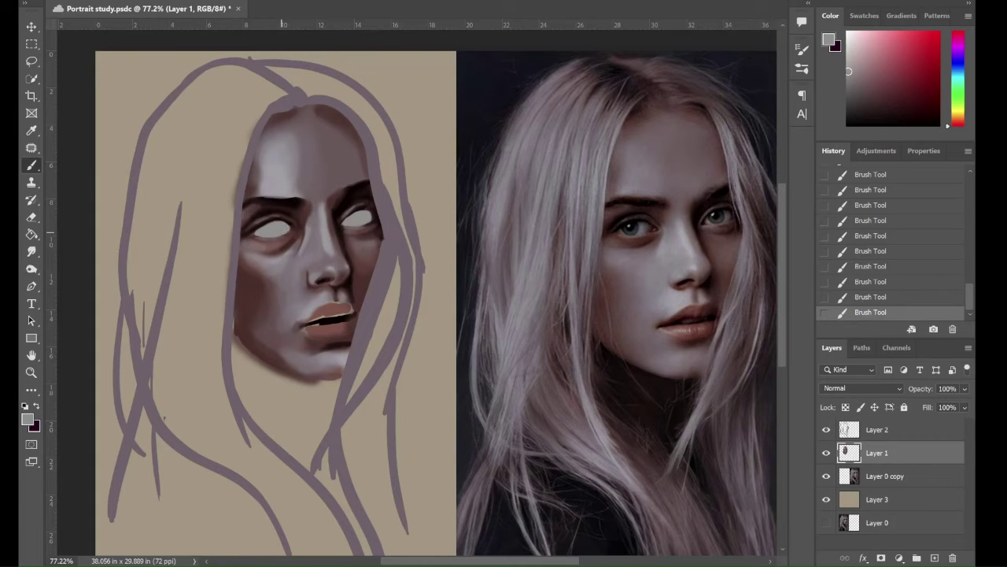
- Tone the right eye white down to grey and shadow the eye-white edges with dark brown
{"action": "left_click", "coordinate": [272, 206], "text": "alt"}
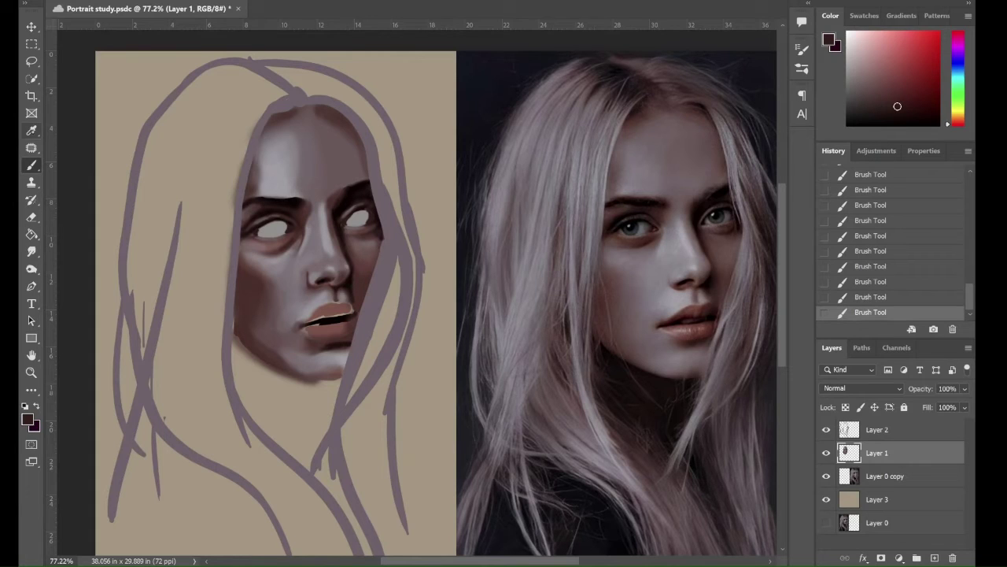
{"action": "left_click", "coordinate": [270, 229], "text": "alt"}
{"action": "left_click_drag", "start_coordinate": [356, 214], "coordinate": [355, 219]}
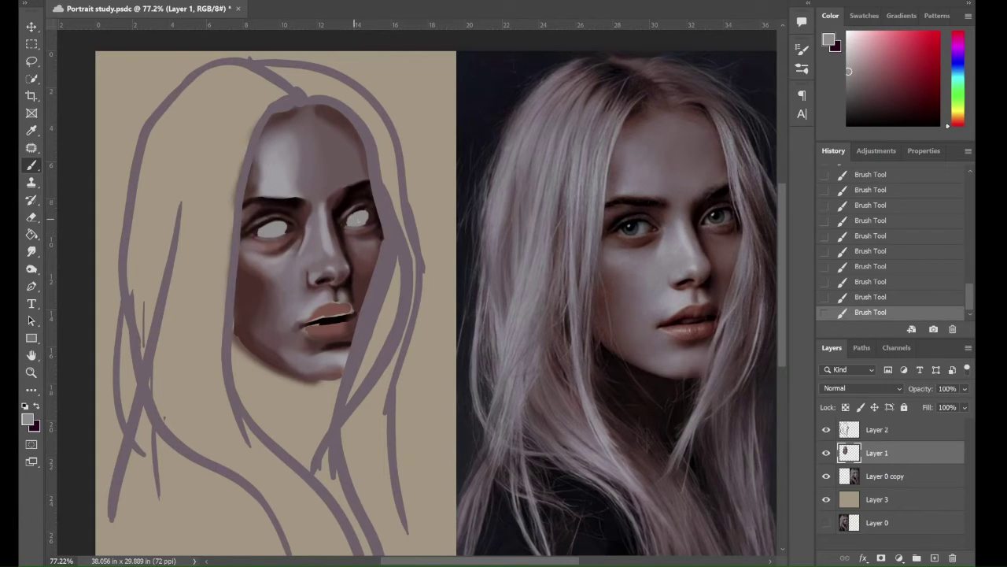
{"action": "left_click", "coordinate": [296, 221], "text": "alt"}
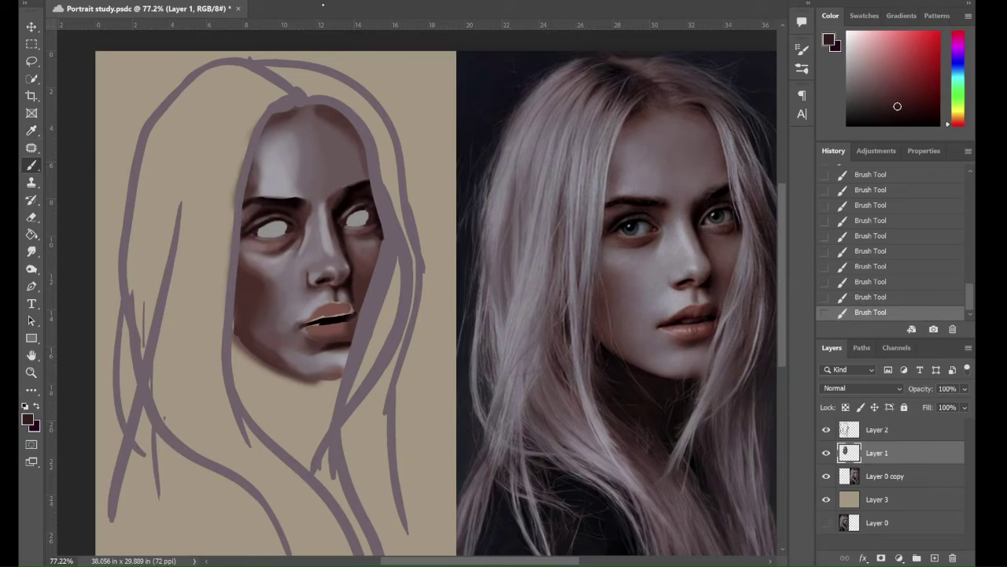
{"action": "left_click_drag", "start_coordinate": [349, 213], "coordinate": [370, 222]}
{"action": "left_click_drag", "start_coordinate": [285, 228], "coordinate": [279, 223]}
- Revisit the brush history, discard a dark stroke under the right eye, and dab reddish-brown onto the face
{"action": "left_click", "coordinate": [881, 252]}
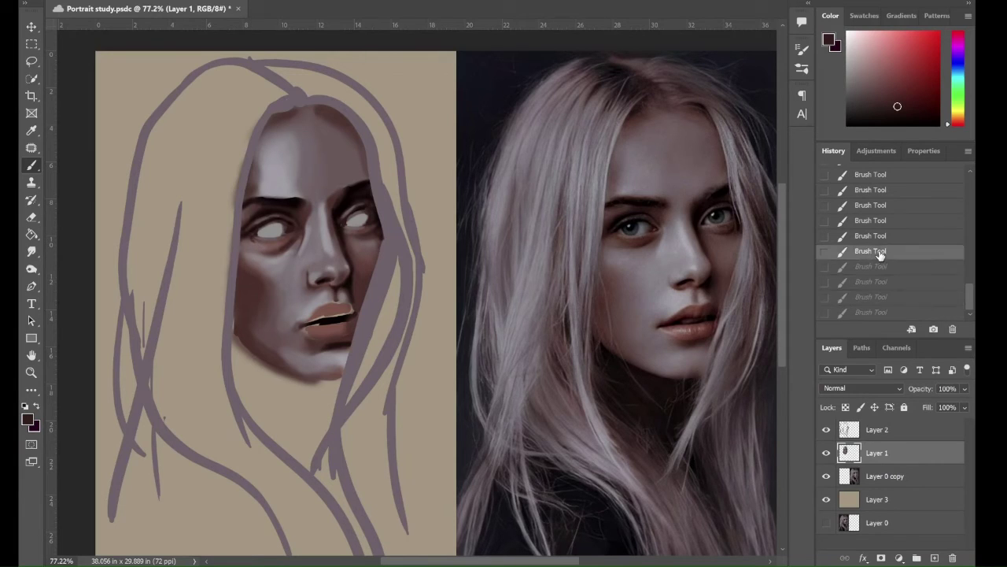
{"action": "key", "text": "ctrl+z"}
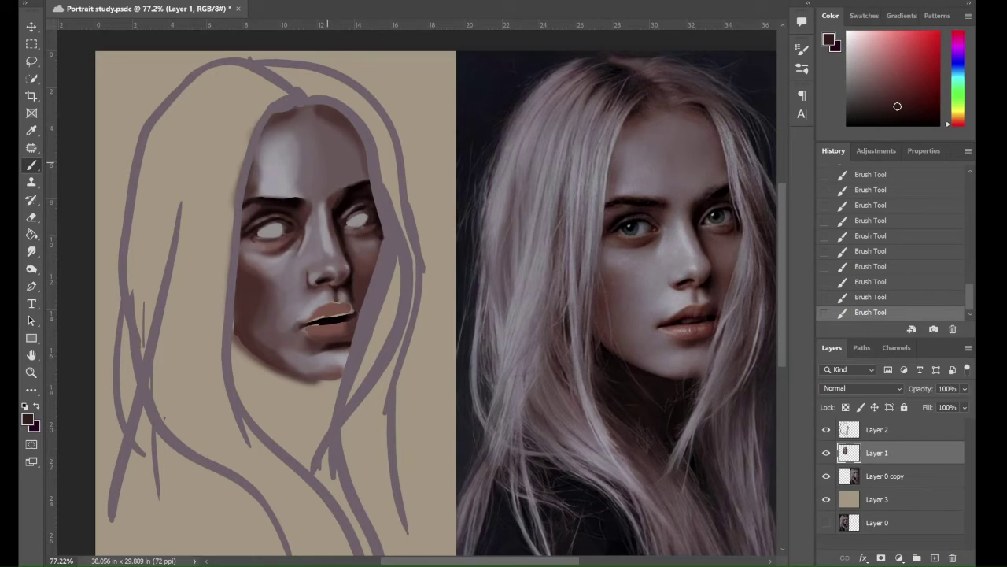
{"action": "left_click", "coordinate": [348, 204], "text": "alt"}
{"action": "left_click_drag", "start_coordinate": [367, 225], "coordinate": [347, 228]}
{"action": "key", "text": "ctrl+z"}
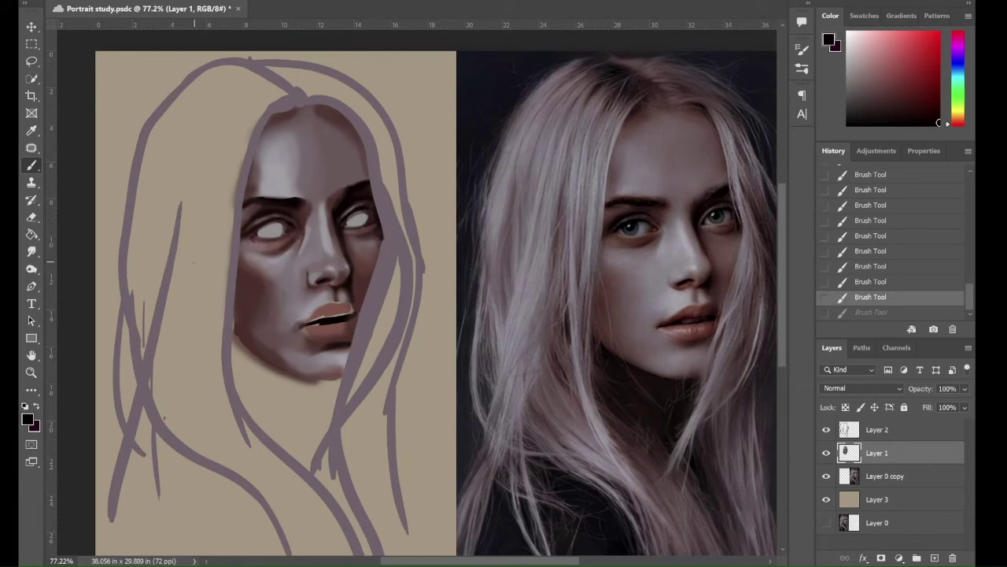
{"action": "left_click", "coordinate": [251, 236], "text": "alt"}
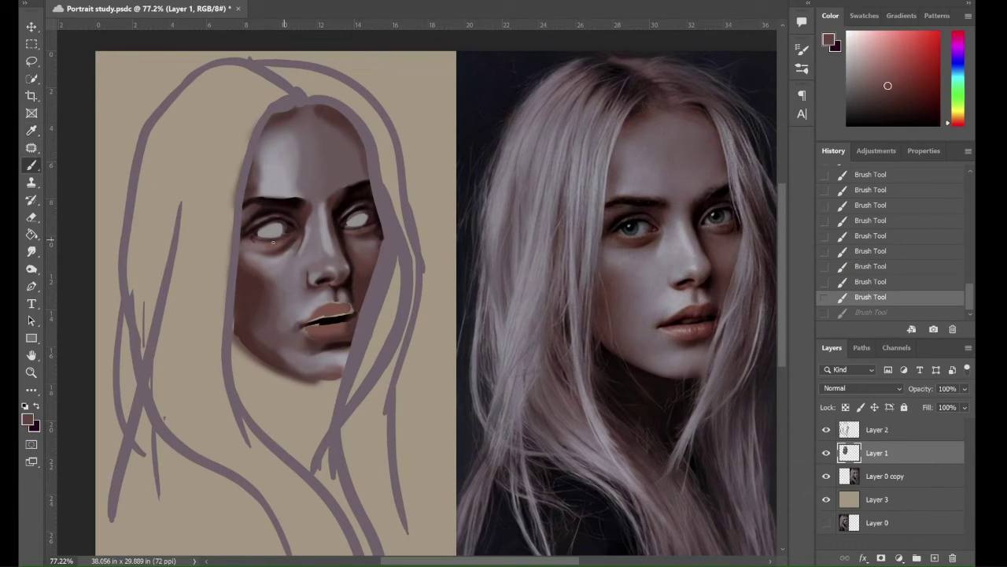
{"action": "left_click", "coordinate": [251, 236]}
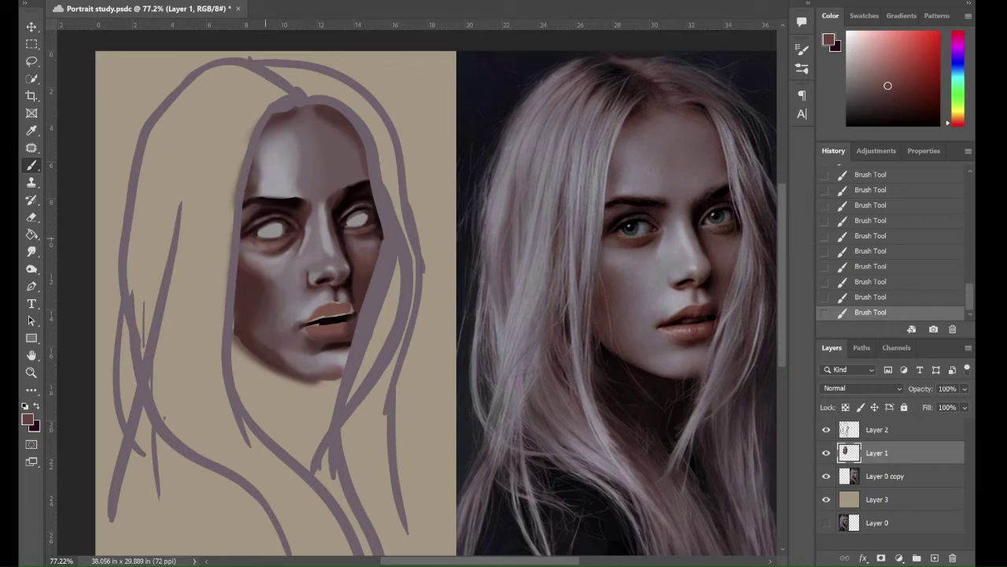
{"action": "left_click", "coordinate": [32, 251]}
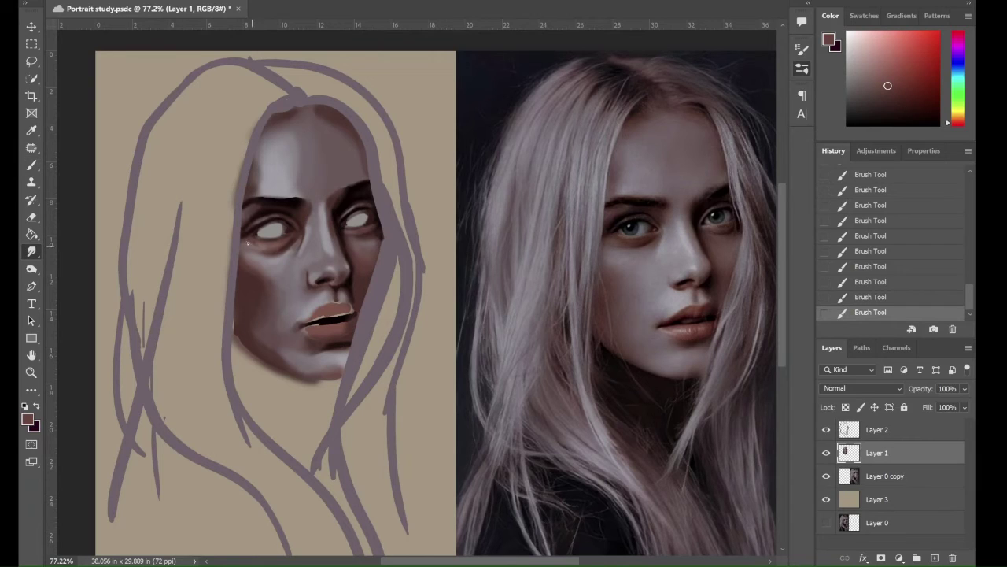
- Blend the cheek and eye shading, then sample blue-grey from the reference photo's eye
{"action": "mouse_move", "coordinate": [248, 244]}
{"action": "left_mouse_down"}
{"action": "mouse_move", "coordinate": [268, 260]}
{"action": "mouse_move", "coordinate": [315, 220]}
{"action": "mouse_move", "coordinate": [359, 206]}
{"action": "mouse_move", "coordinate": [366, 214]}
{"action": "left_mouse_up"}
{"action": "left_click_drag", "start_coordinate": [269, 227], "coordinate": [285, 229]}
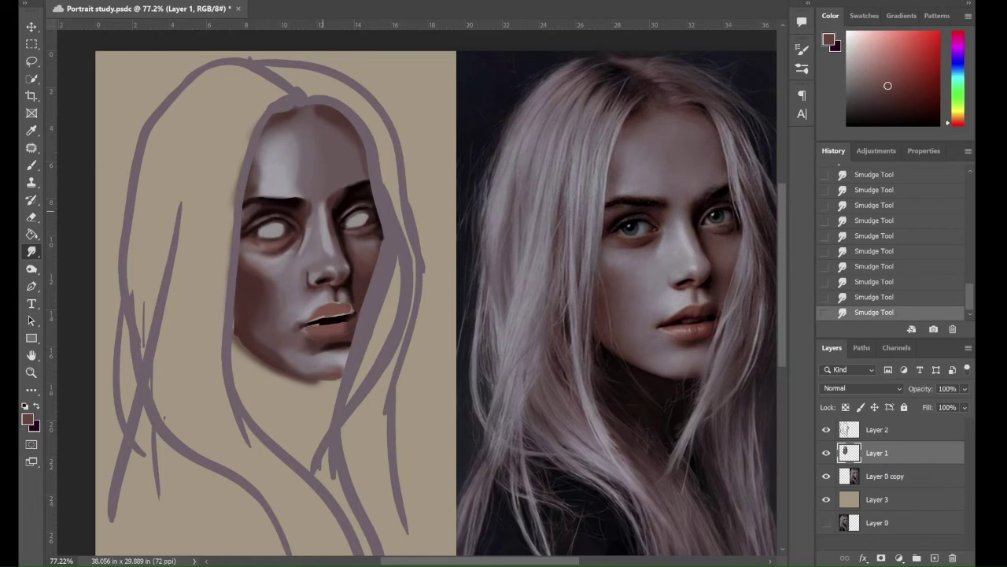
{"action": "key", "text": "i"}
{"action": "left_click", "coordinate": [632, 229]}
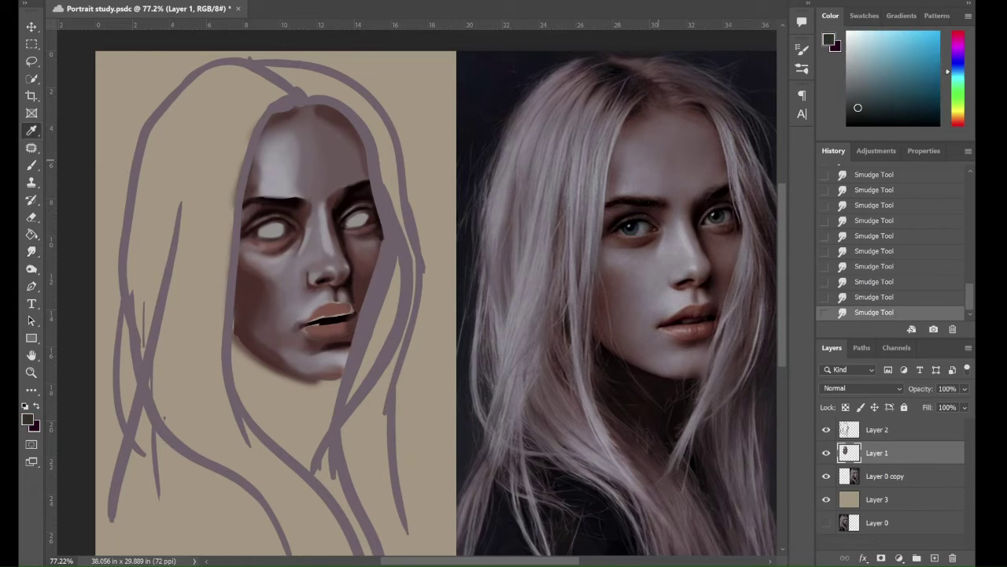
{"action": "left_click", "coordinate": [633, 228]}
- Paint grey-blue irises into the left and right eyes, then pick a near-black lid tone
{"action": "key", "text": "b"}
{"action": "left_click", "coordinate": [264, 228]}
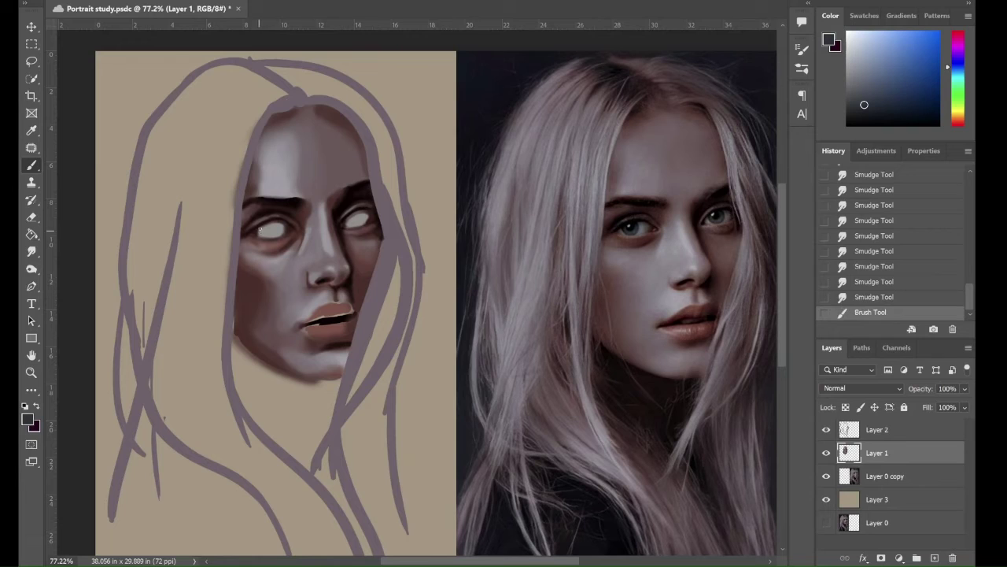
{"action": "left_click", "coordinate": [269, 230]}
{"action": "left_click", "coordinate": [268, 231]}
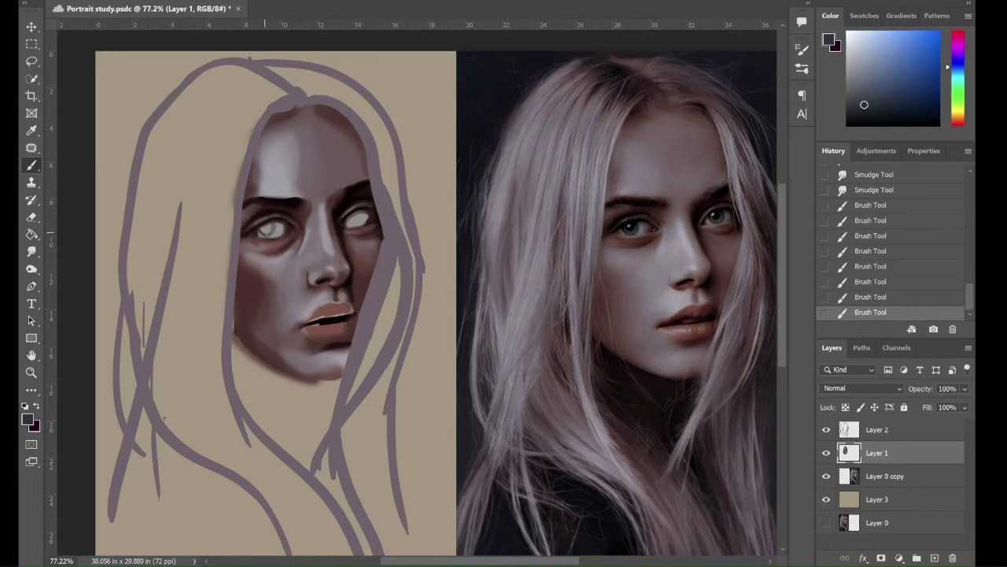
{"action": "left_click", "coordinate": [349, 222]}
{"action": "left_click", "coordinate": [348, 222]}
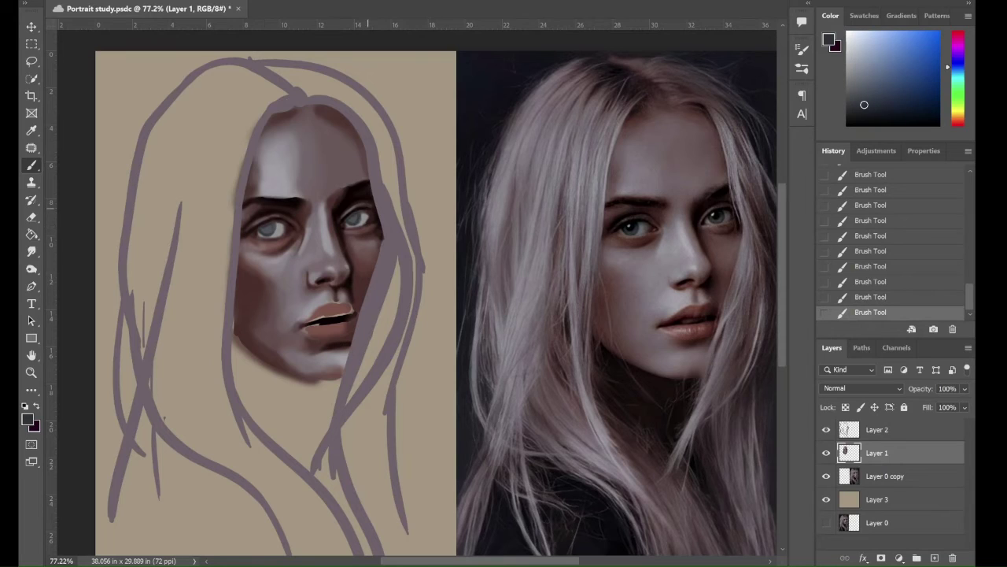
{"action": "left_click", "coordinate": [642, 216], "text": "alt"}
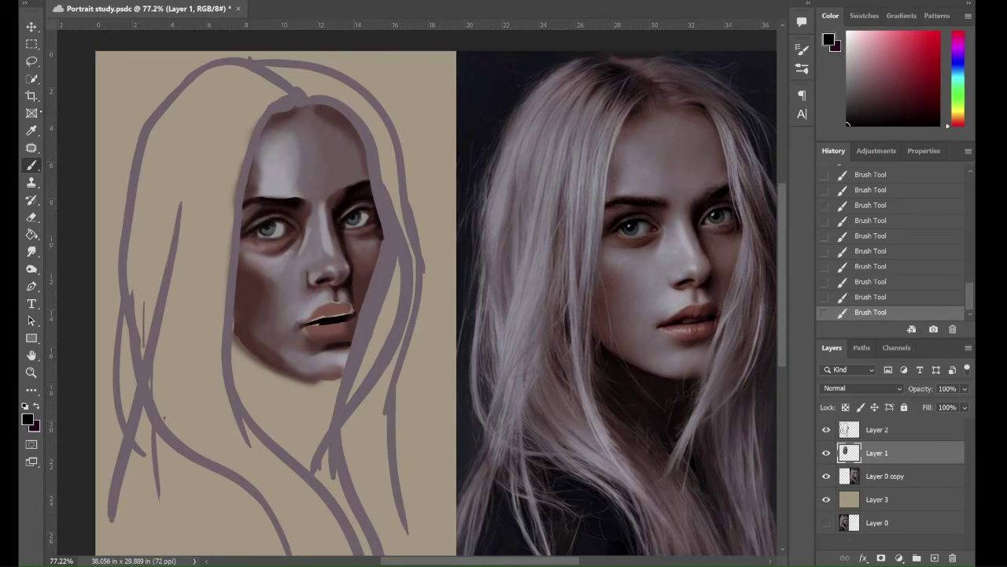
- Sample a light grey-purple from the forehead and compare earlier brush states in History
{"action": "key", "text": "i"}
{"action": "left_click", "coordinate": [277, 161]}
{"action": "key", "text": "b"}
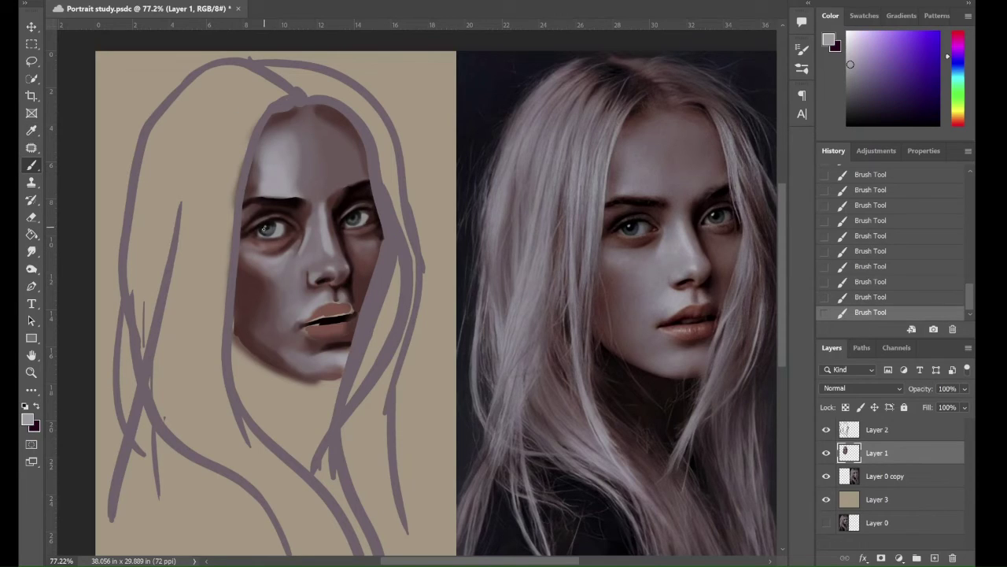
{"action": "left_click", "coordinate": [878, 266]}
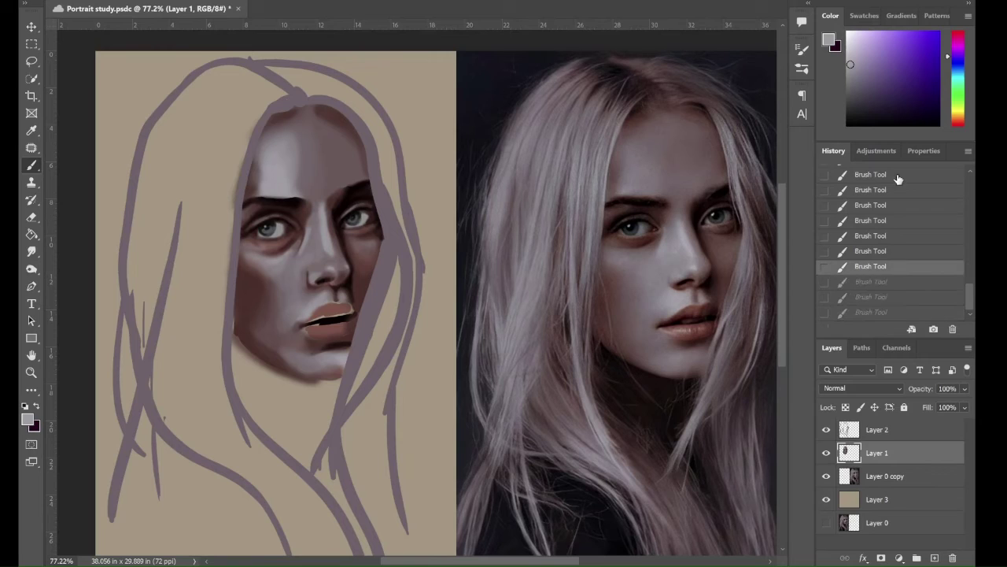
{"action": "left_click", "coordinate": [879, 311]}
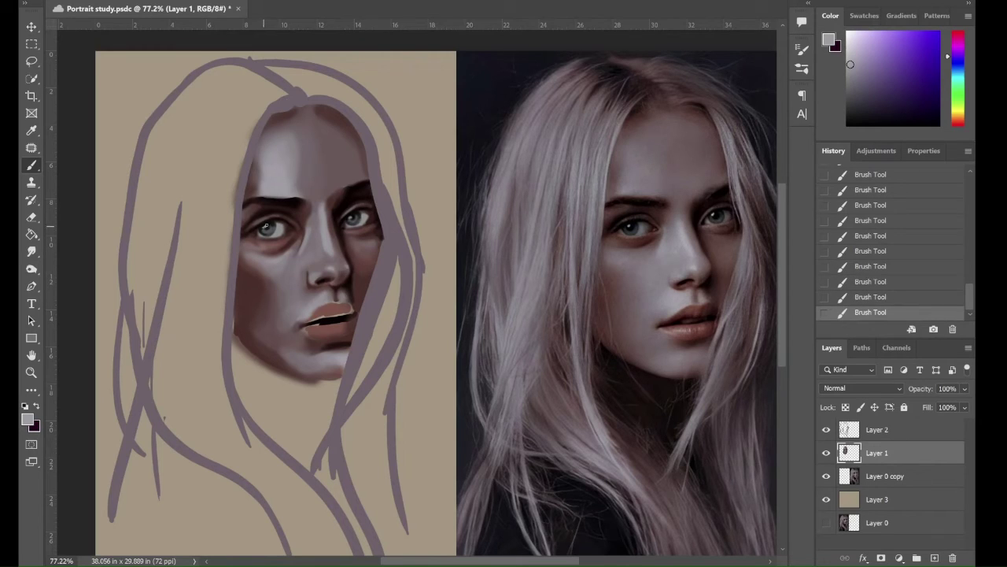
- Sample dark and light face tones, undo and redo recent strokes, and pick a dark reddish-brown from the reference
{"action": "left_click", "coordinate": [294, 193], "text": "alt"}
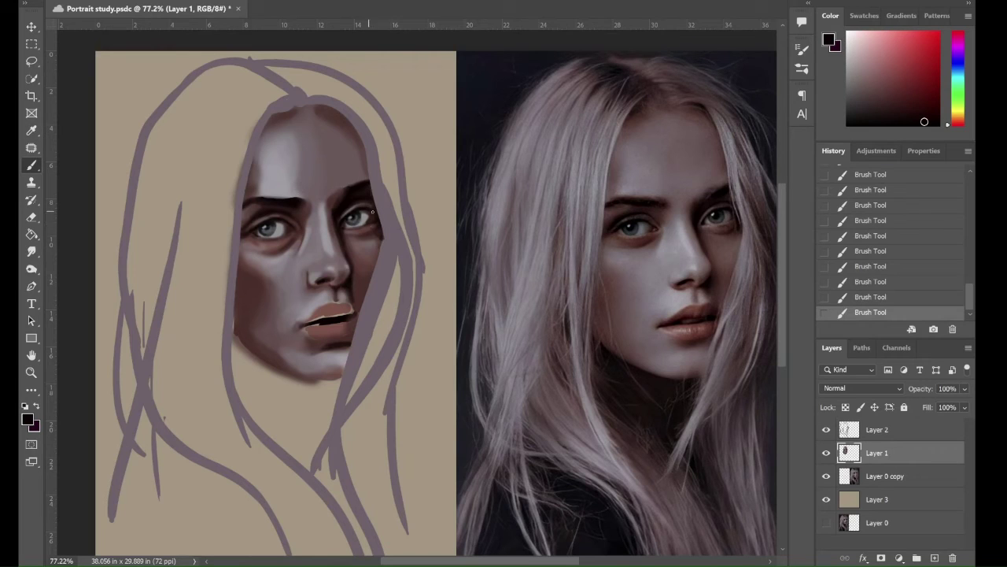
{"action": "left_click", "coordinate": [257, 246], "text": "alt"}
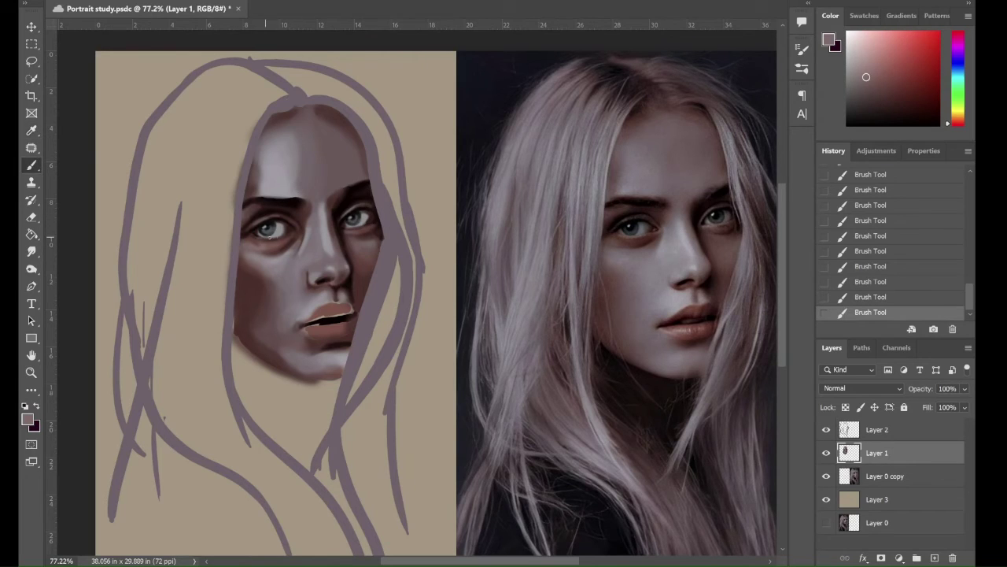
{"action": "left_click", "coordinate": [867, 298]}
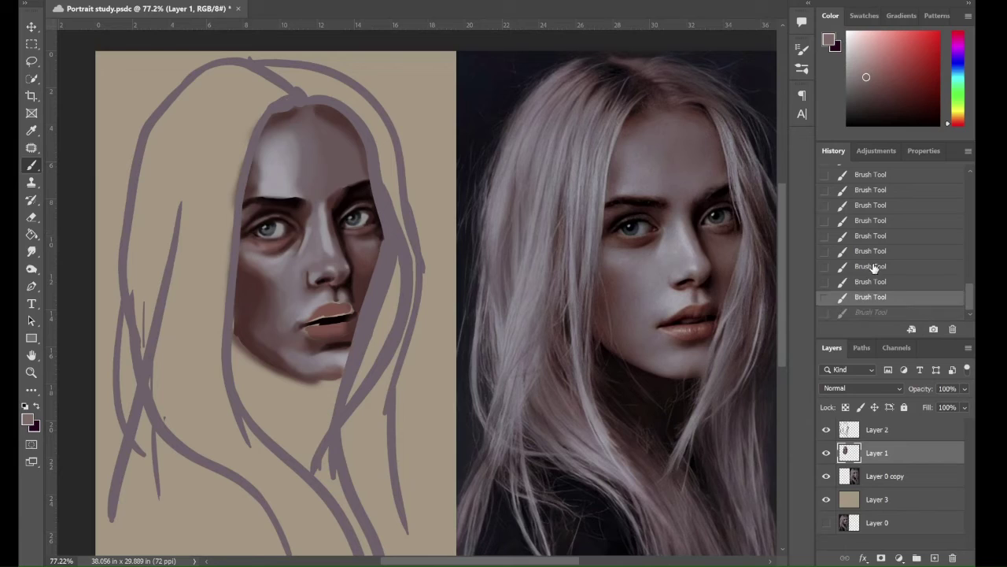
{"action": "left_click", "coordinate": [874, 268]}
{"action": "key", "text": "ctrl+shift+z"}
{"action": "key", "text": "ctrl+shift+z"}
{"action": "key", "text": "ctrl+shift+z"}
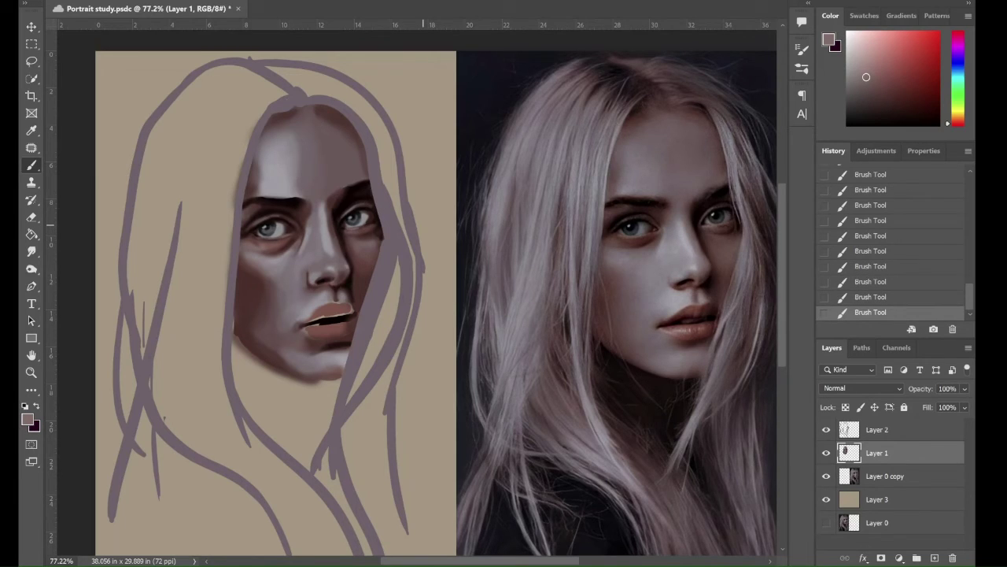
{"action": "left_click", "coordinate": [264, 208], "text": "alt"}
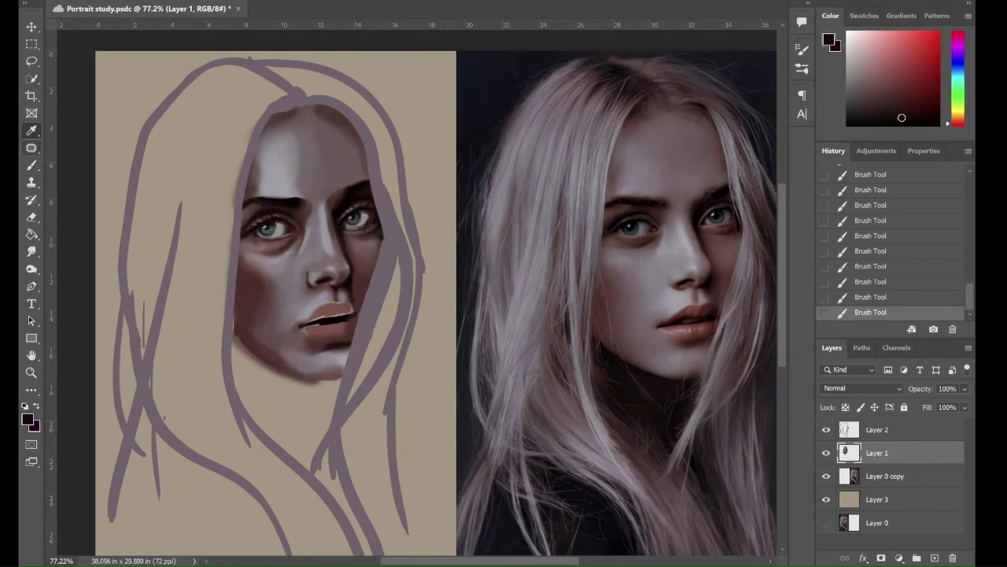
{"action": "left_click", "coordinate": [715, 303], "text": "alt"}
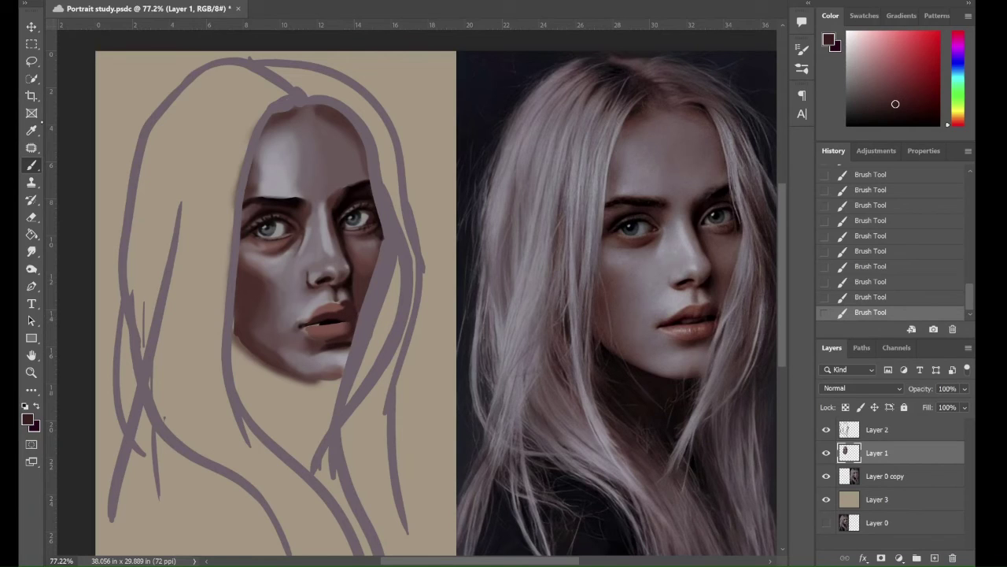
- Lighten the painted upper lip with a lighter pink, then sample lip tones from the reference photo
{"action": "left_click", "coordinate": [348, 318], "text": "alt"}
{"action": "key", "text": "ctrl+s"}
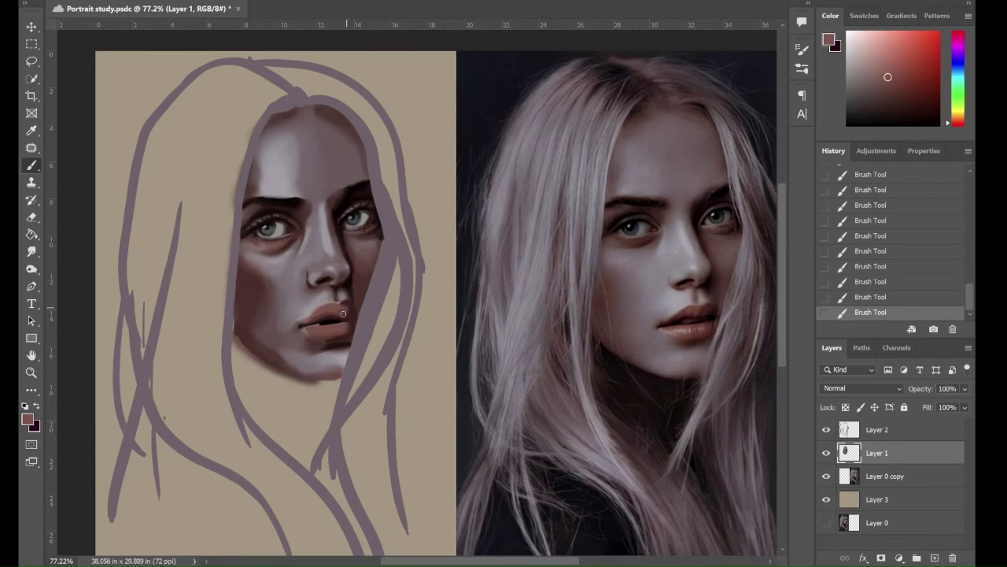
{"action": "left_click_drag", "start_coordinate": [310, 318], "coordinate": [338, 322]}
{"action": "left_click", "coordinate": [369, 253], "text": "alt"}
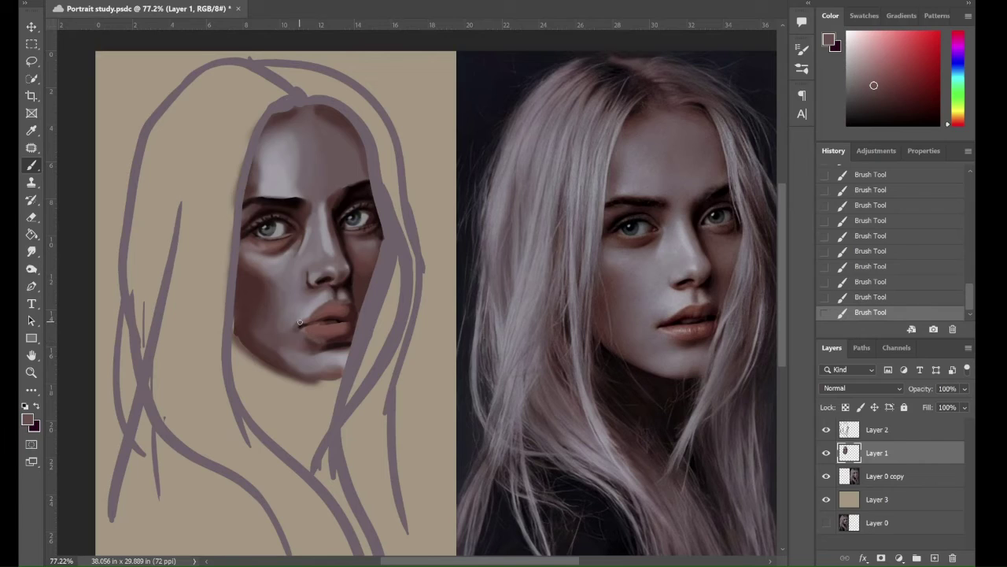
{"action": "left_click", "coordinate": [688, 307], "text": "alt"}
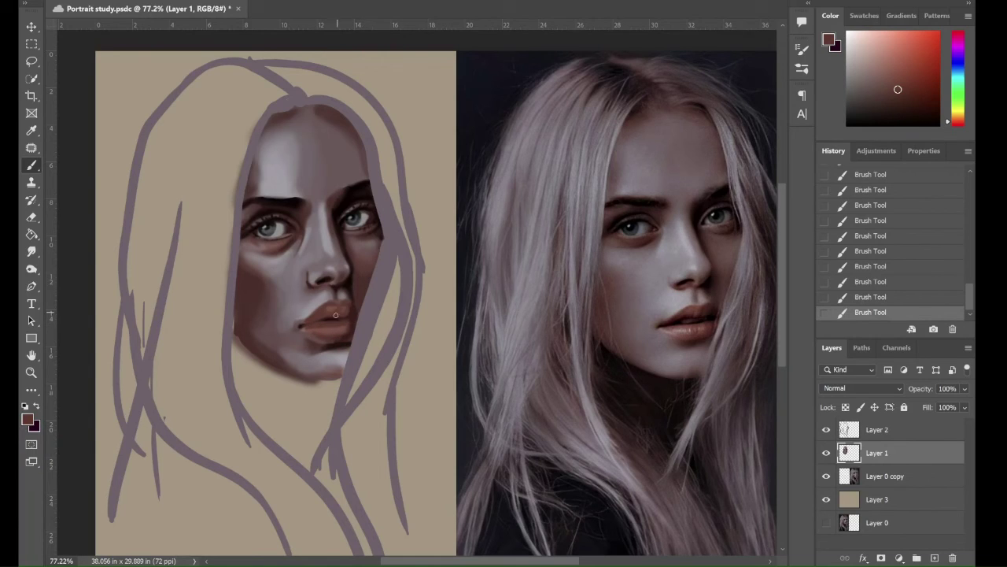
{"action": "left_click", "coordinate": [351, 306], "text": "alt"}
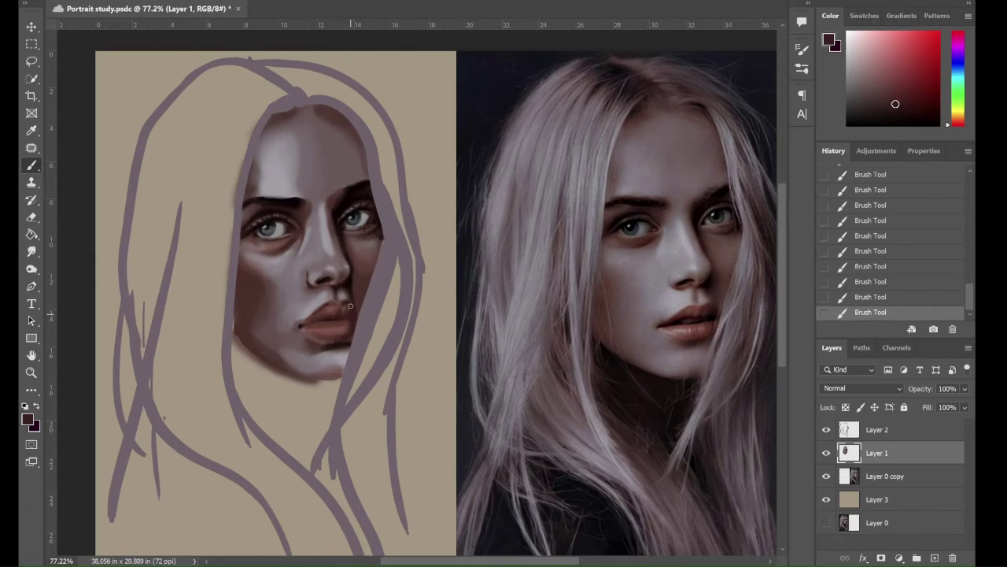
- Step back and forth through the History lip strokes to compare them
{"action": "left_click", "coordinate": [905, 283]}
{"action": "key", "text": "ctrl+shift+z"}
{"action": "key", "text": "ctrl+shift+z"}
{"action": "left_click", "coordinate": [865, 299]}
{"action": "key", "text": "ctrl+shift+z"}
{"action": "left_click", "coordinate": [849, 302]}
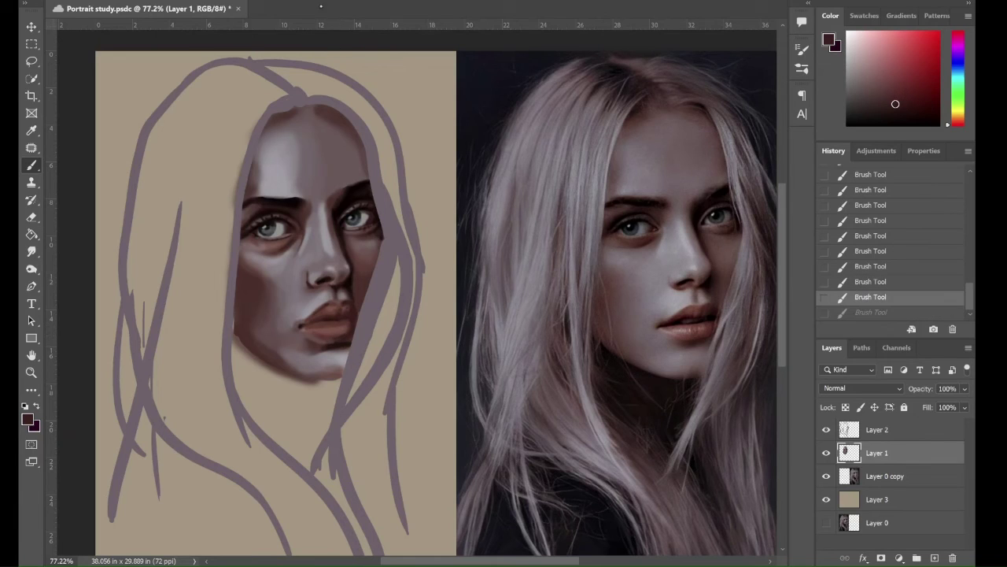
{"action": "key", "text": "ctrl+shift+z"}
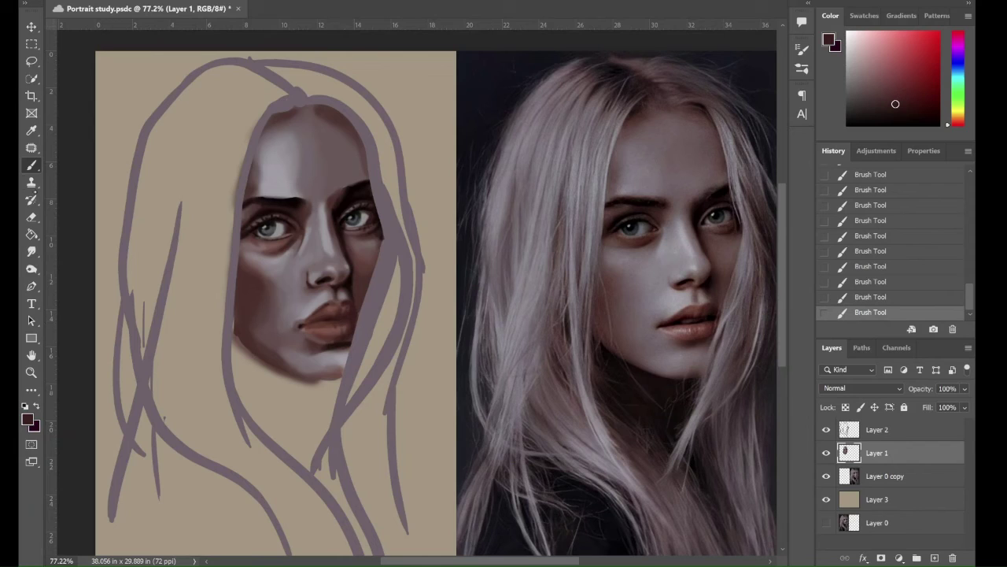
- Sample lighter reddish lip tones, a near-black, and a dark reddish-brown from the lips
{"action": "left_click", "coordinate": [335, 323], "text": "alt"}
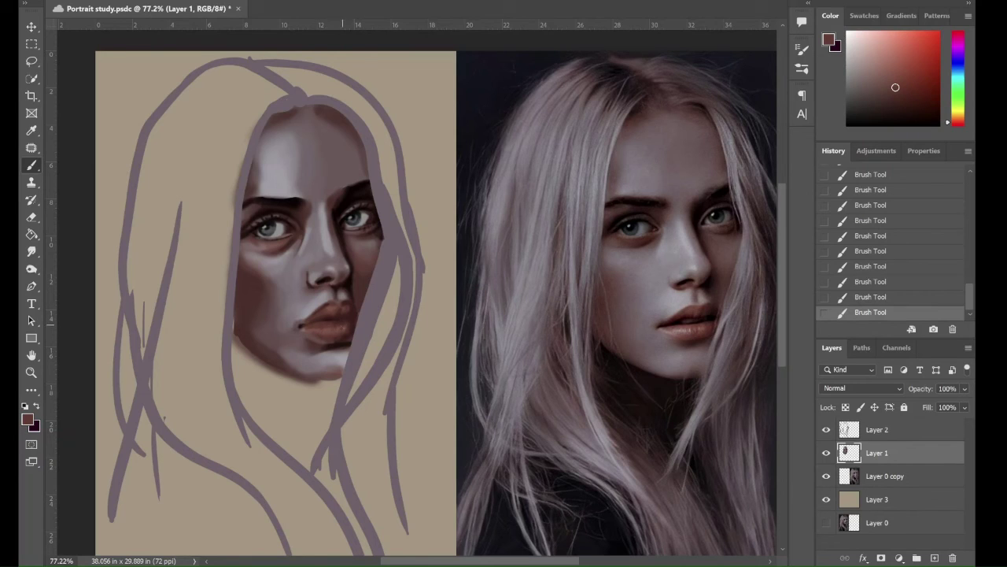
{"action": "left_click", "coordinate": [350, 334], "text": "alt"}
{"action": "left_click", "coordinate": [358, 182], "text": "alt"}
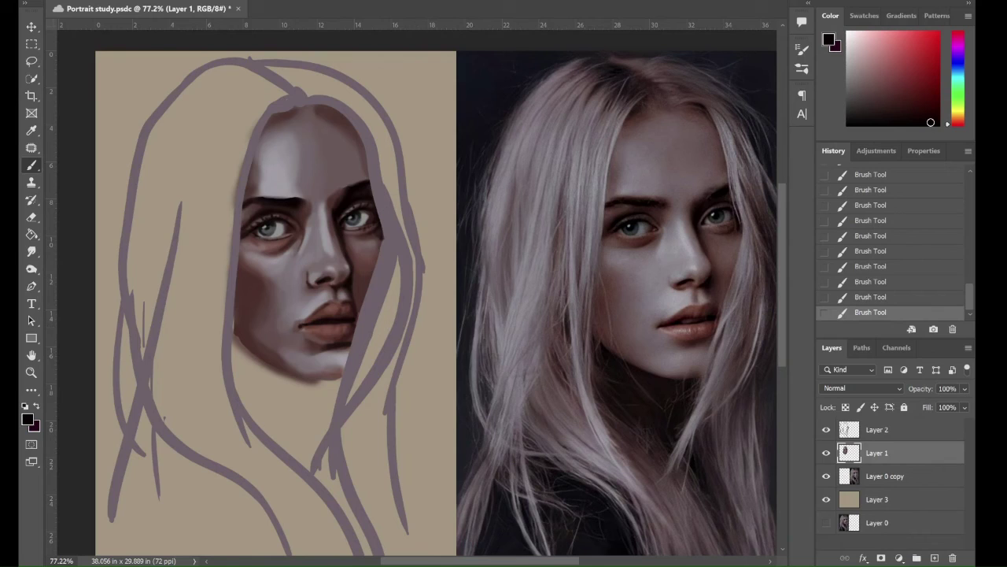
{"action": "left_click", "coordinate": [351, 334], "text": "alt"}
- Paint a light pinkish-grey highlight, sampled from the reference photo, onto the lower lip
{"action": "left_click", "coordinate": [693, 315], "text": "alt"}
{"action": "key", "text": "i"}
{"action": "left_click", "coordinate": [314, 157]}
{"action": "key", "text": "b"}
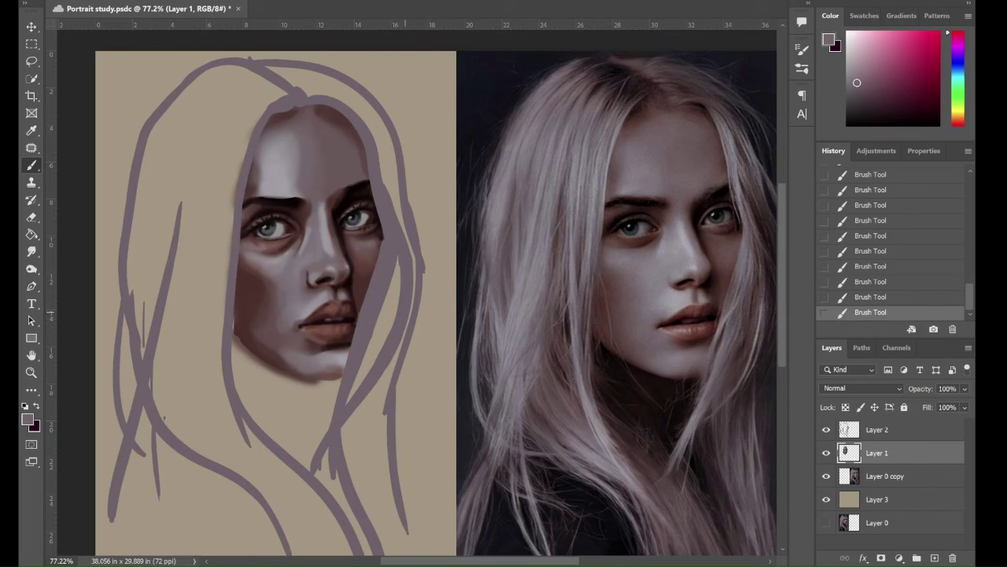
{"action": "left_click", "coordinate": [557, 63], "text": "alt"}
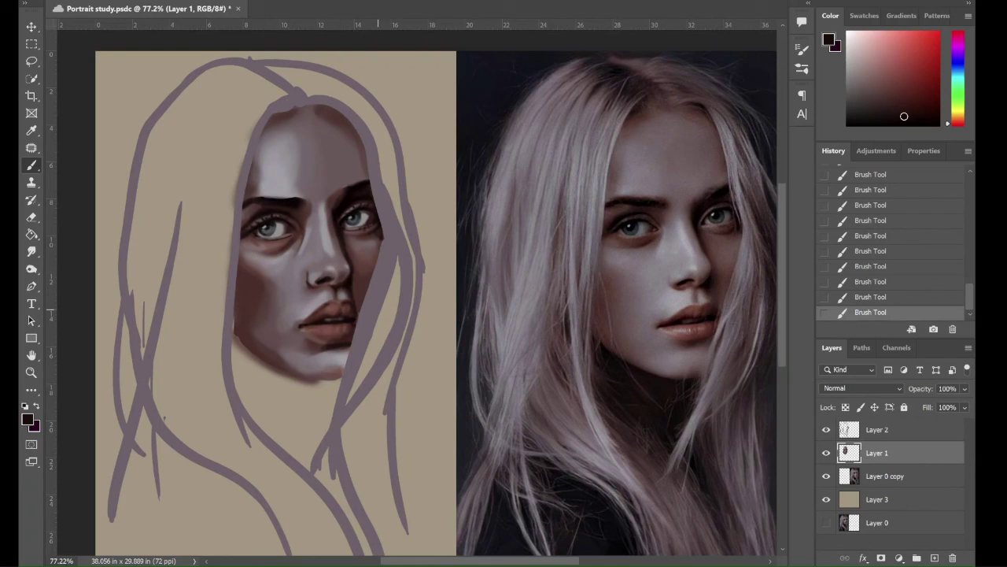
{"action": "left_click", "coordinate": [690, 323], "text": "alt"}
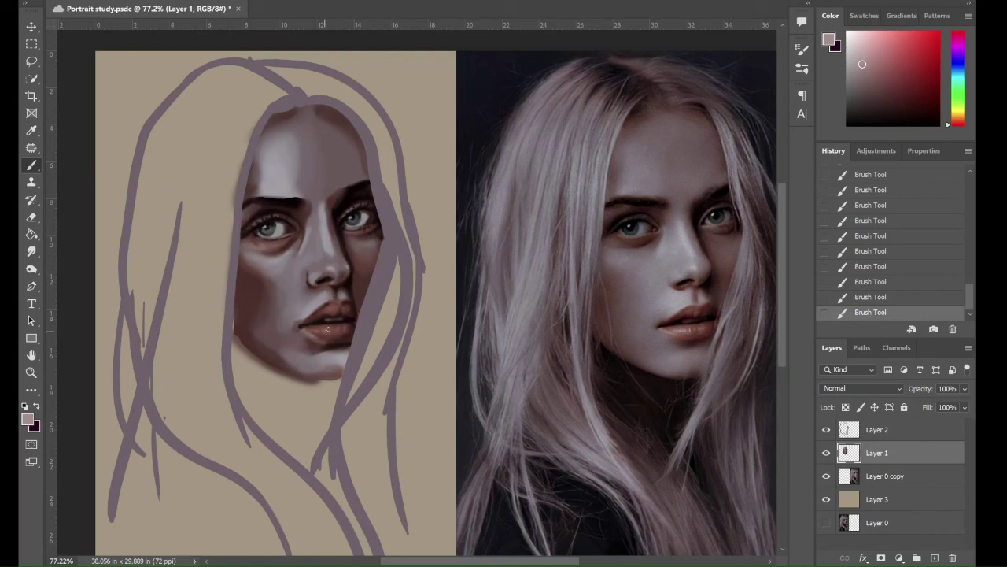
{"action": "left_click_drag", "start_coordinate": [325, 329], "coordinate": [336, 329]}
- Sample several darker shades from the painted lips
{"action": "left_click", "coordinate": [311, 339], "text": "alt"}
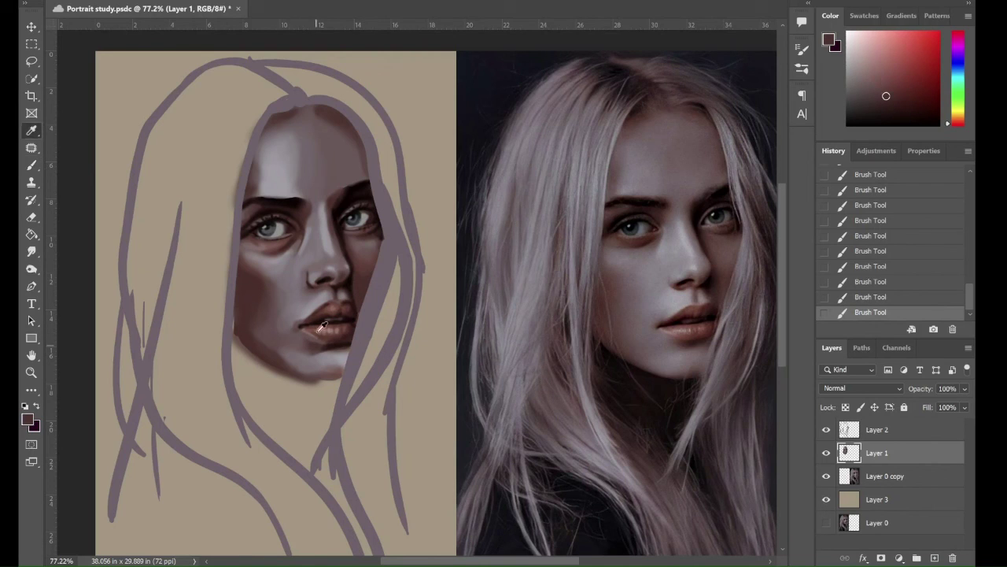
{"action": "left_click", "coordinate": [323, 327], "text": "alt"}
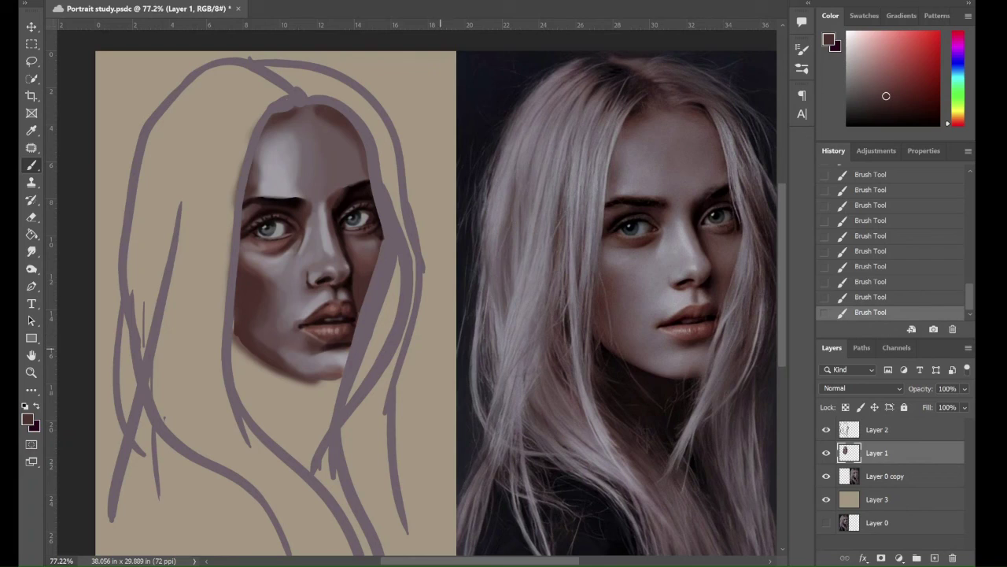
{"action": "left_click", "coordinate": [321, 341], "text": "alt"}
- Smudge to blend the shading around the chin
{"action": "left_click", "coordinate": [31, 251]}
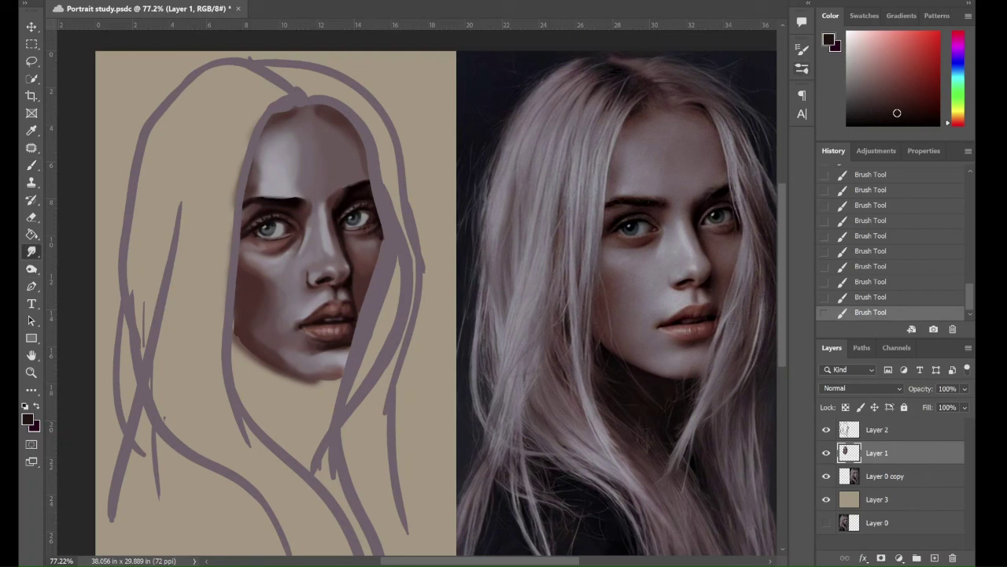
{"action": "left_click_drag", "start_coordinate": [337, 360], "coordinate": [331, 370]}
{"action": "left_click_drag", "start_coordinate": [334, 362], "coordinate": [327, 373]}
{"action": "left_click_drag", "start_coordinate": [335, 363], "coordinate": [333, 371]}
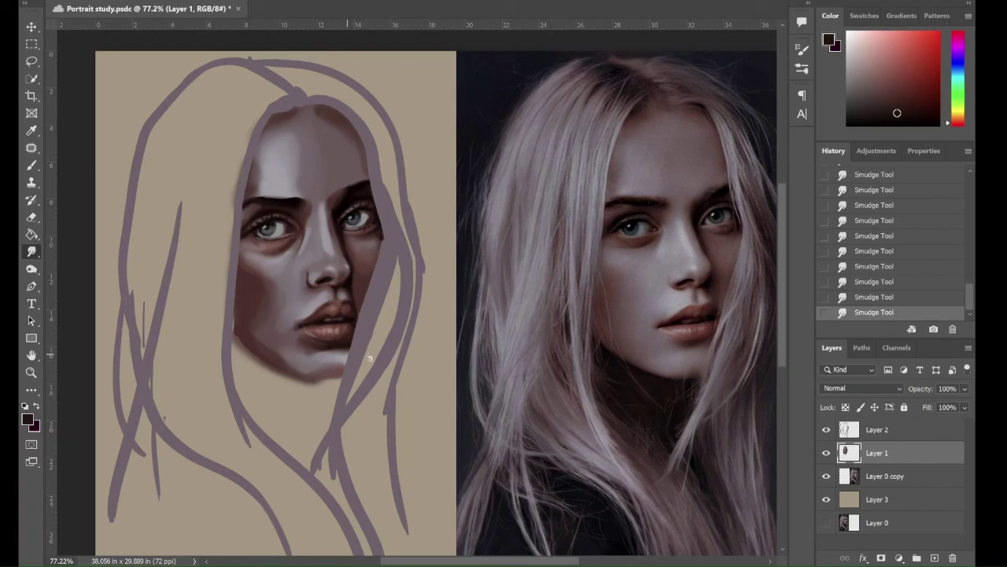
- Sample a grey-mauve and dab it along the chin to deepen the shadow beneath it
{"action": "key", "text": "i"}
{"action": "left_click", "coordinate": [218, 128]}
{"action": "key", "text": "b"}
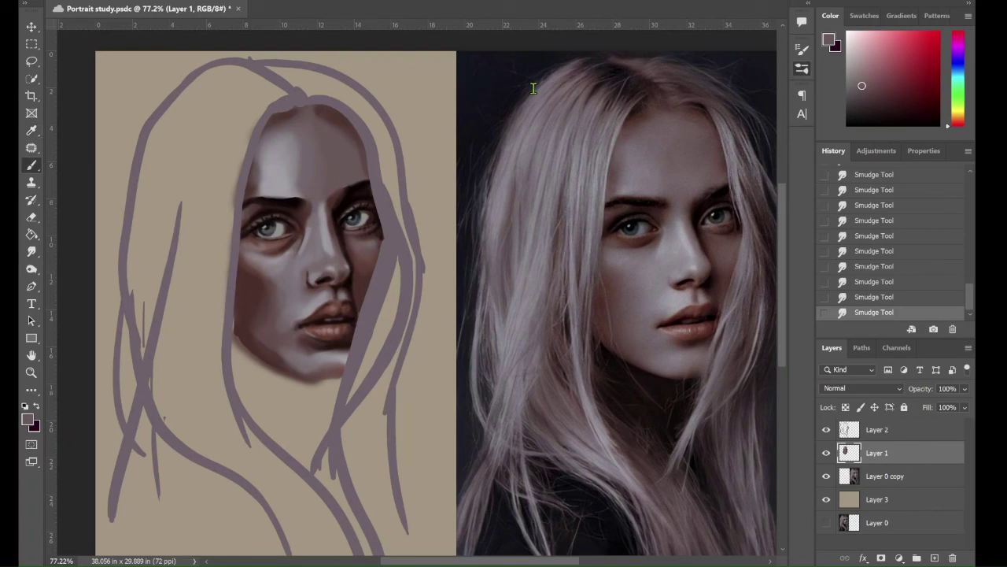
{"action": "left_click", "coordinate": [340, 356]}
{"action": "left_click", "coordinate": [348, 359]}
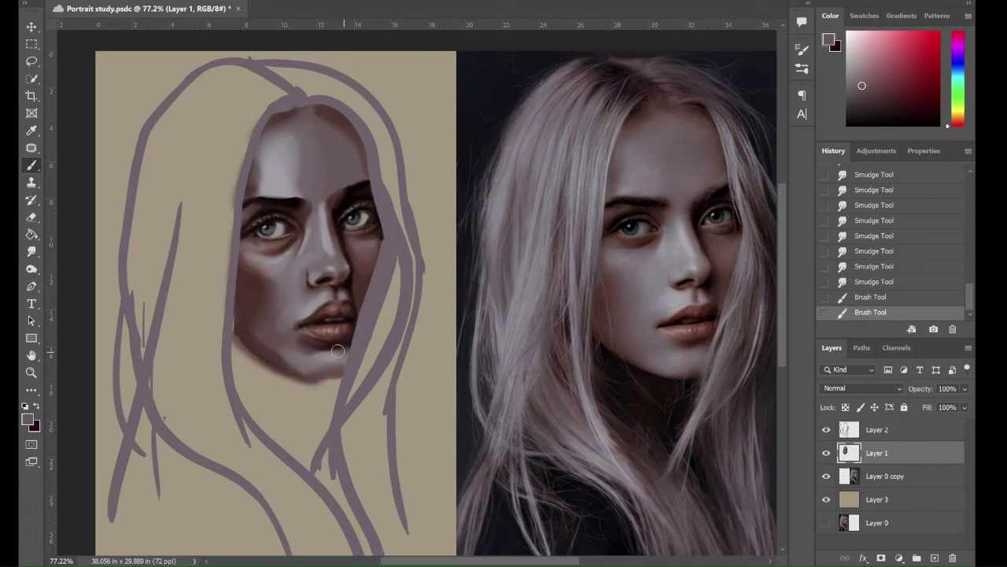
{"action": "left_click", "coordinate": [344, 352], "text": "alt"}
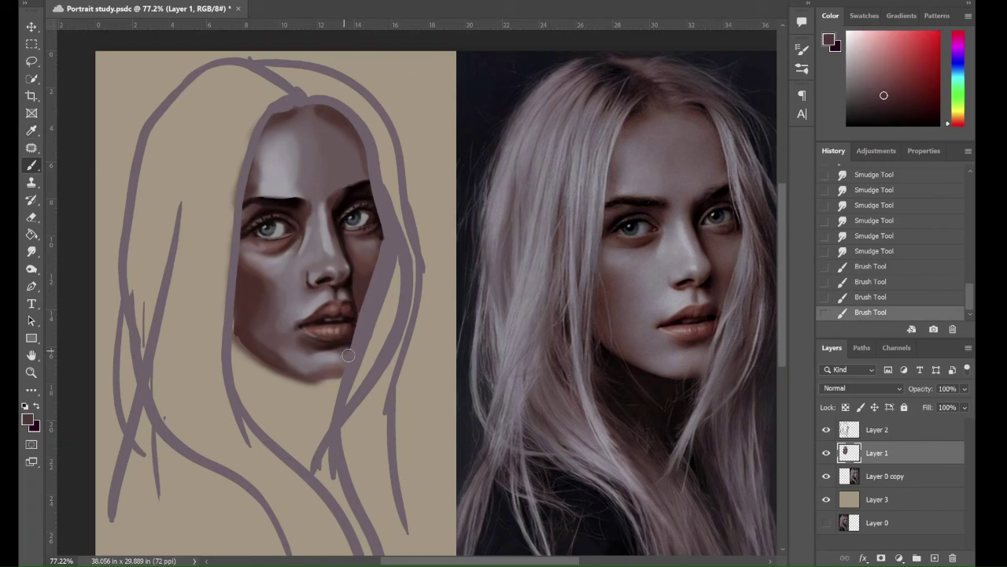
{"action": "left_click", "coordinate": [340, 354]}
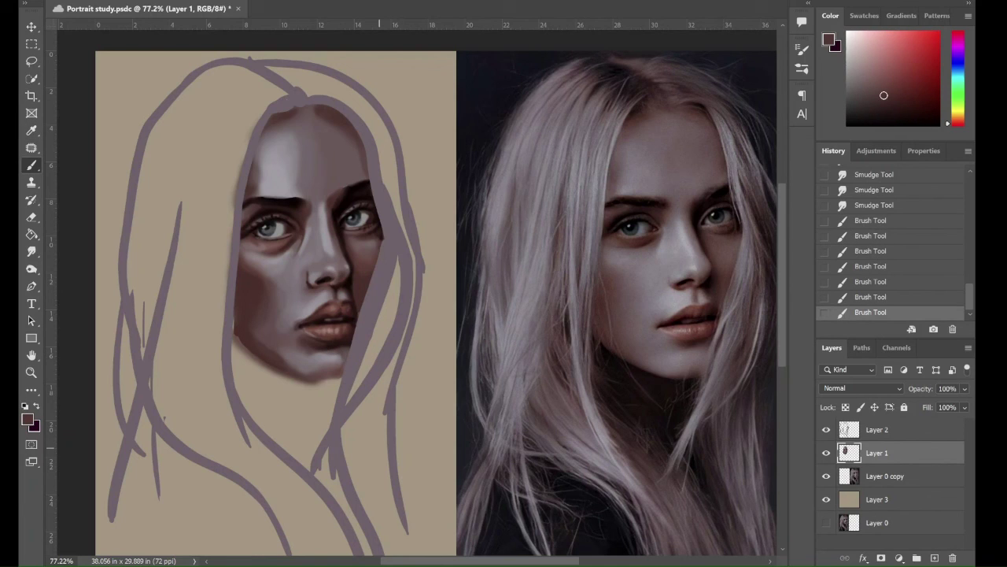
- Darken the right eyebrow and its inner end with near-black, then sample a muted brownish-pink
{"action": "left_click", "coordinate": [292, 203], "text": "alt"}
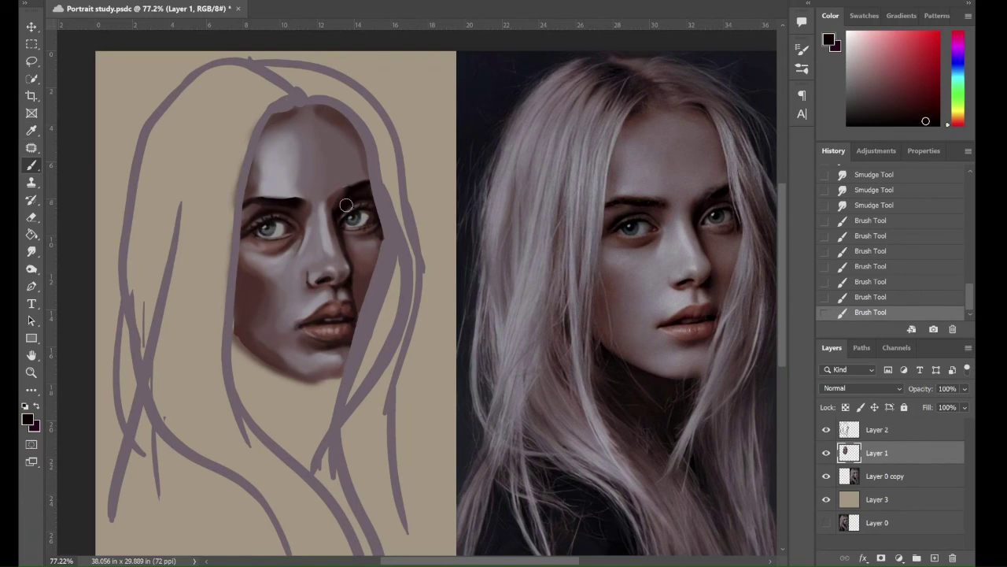
{"action": "left_click", "coordinate": [344, 201]}
{"action": "left_click", "coordinate": [343, 195]}
{"action": "left_click", "coordinate": [339, 204]}
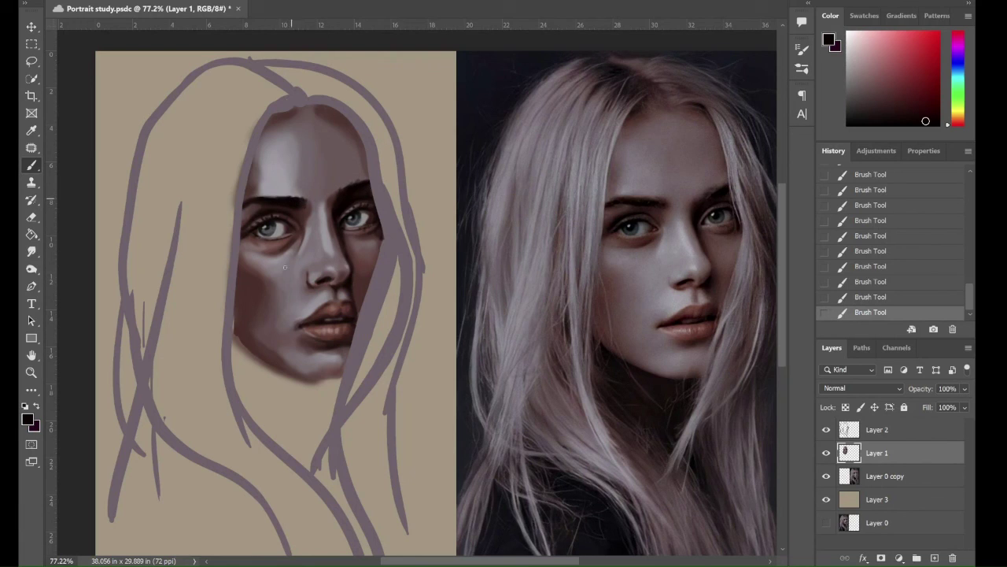
{"action": "left_click_drag", "start_coordinate": [246, 198], "coordinate": [254, 197]}
{"action": "left_click", "coordinate": [289, 236], "text": "alt"}
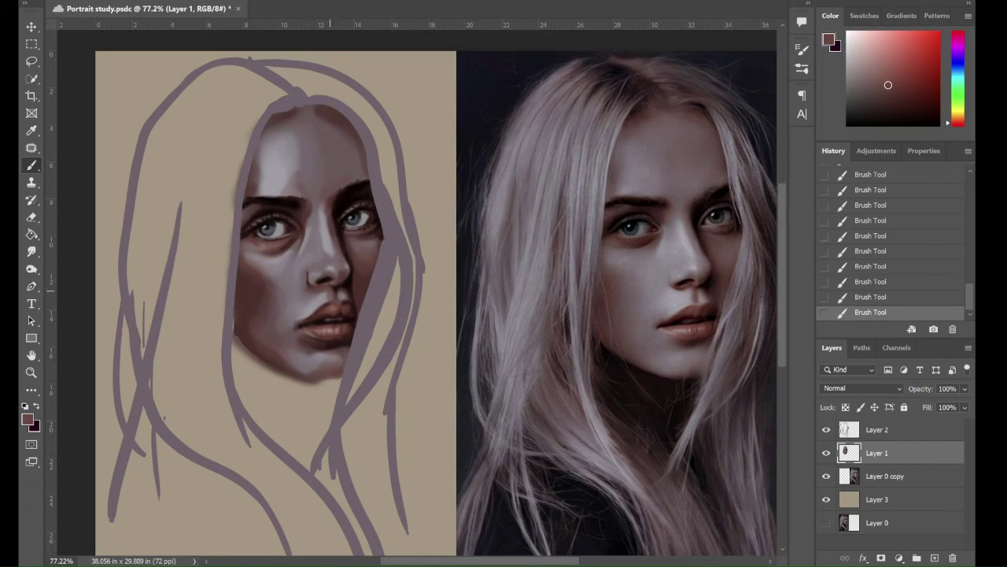
{"action": "scroll", "coordinate": [414, 263], "scroll_direction": "down", "scroll_amount": 2}
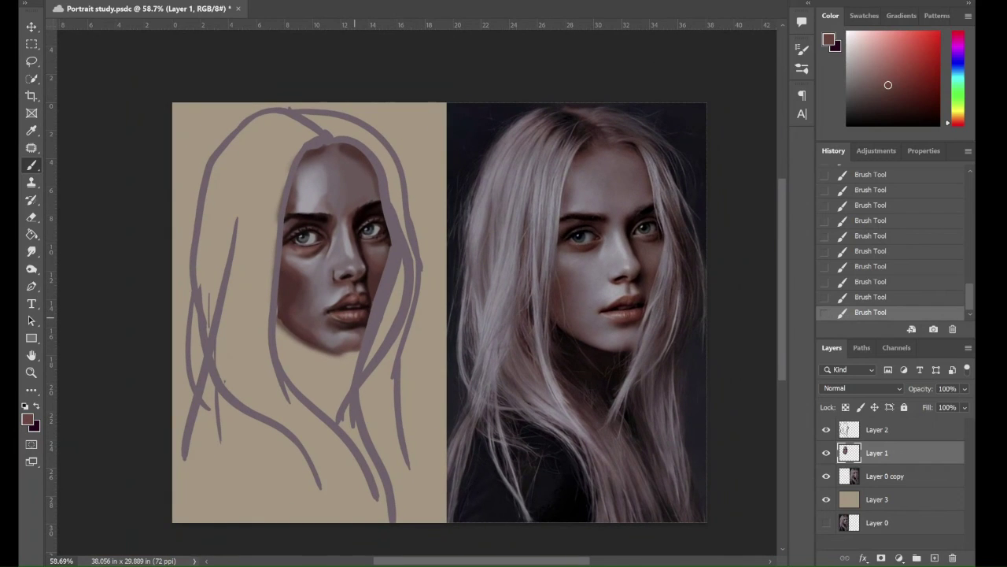